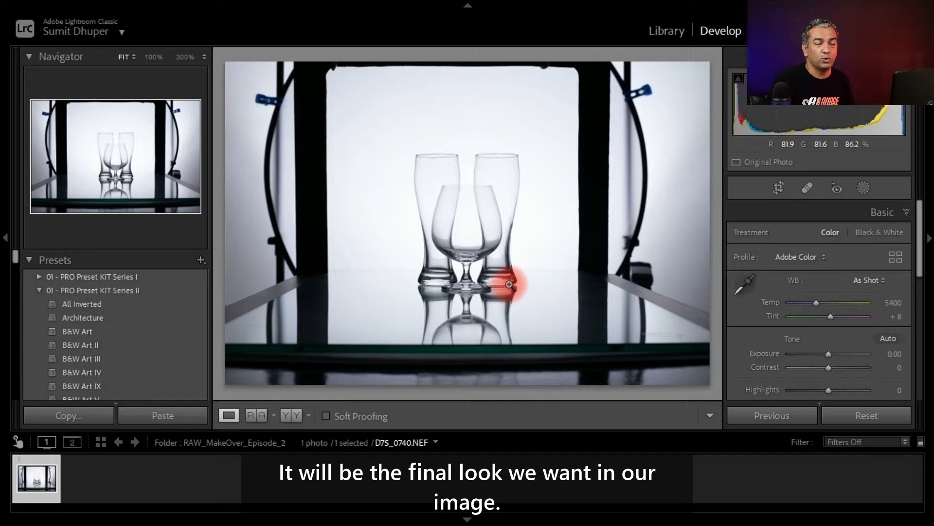
Crop the photo tightly around the three glasses, cutting off the side frames, the upper background and the table's front edge
left_click(777, 186)
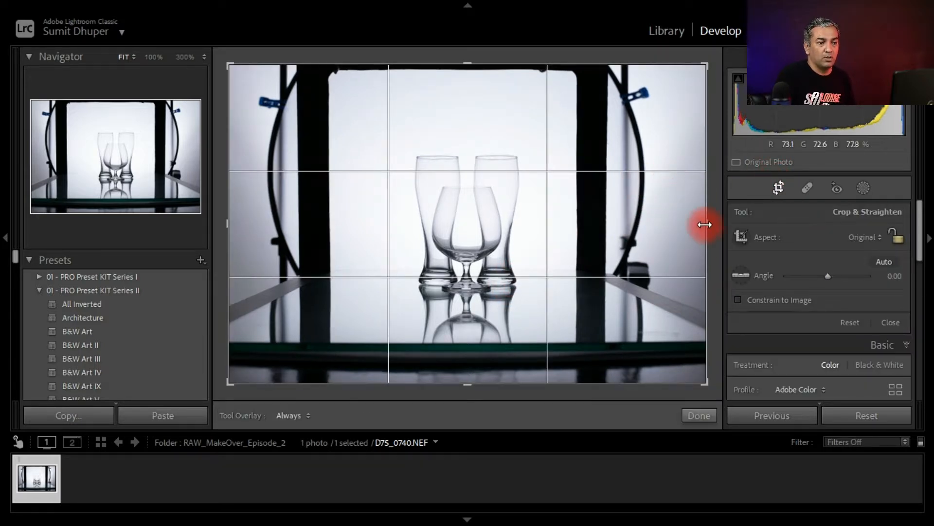
left_click_drag(710, 225, 632, 234)
left_click_drag(300, 227, 379, 244)
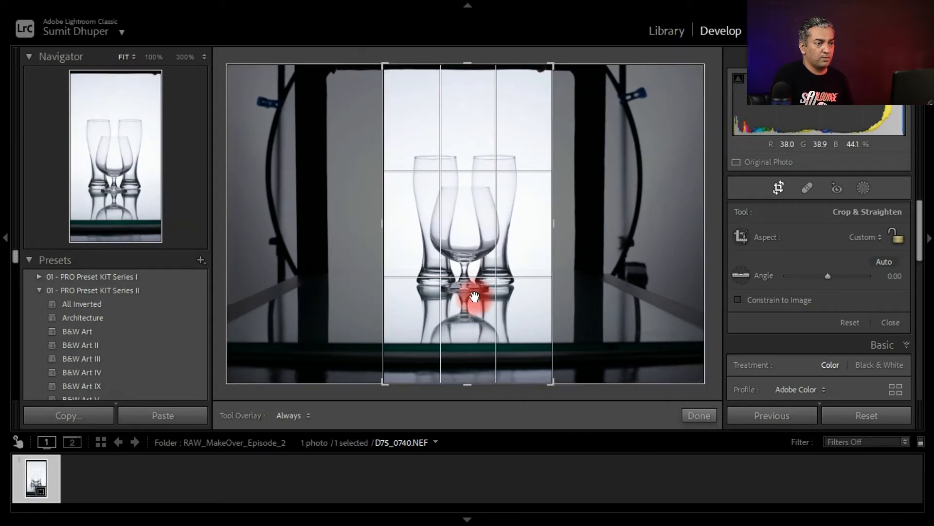
left_click_drag(483, 380, 486, 359)
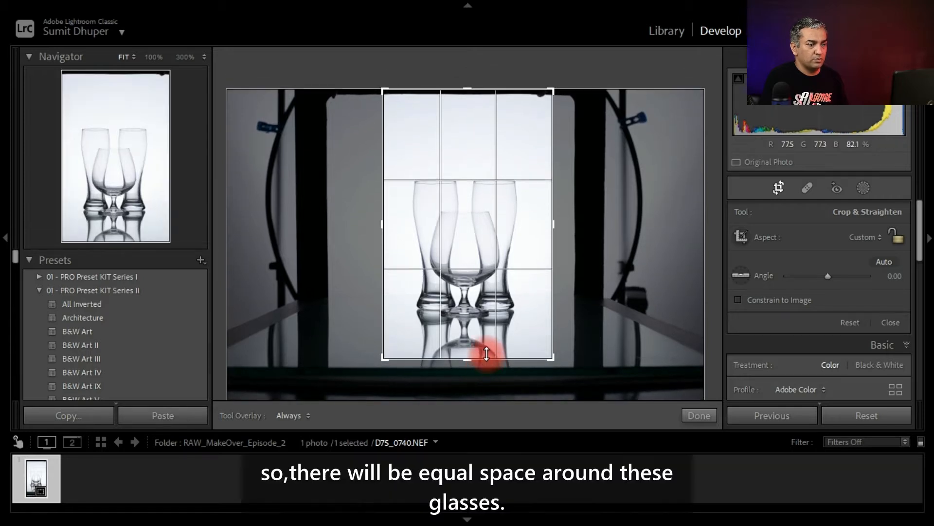
left_click_drag(496, 91, 501, 125)
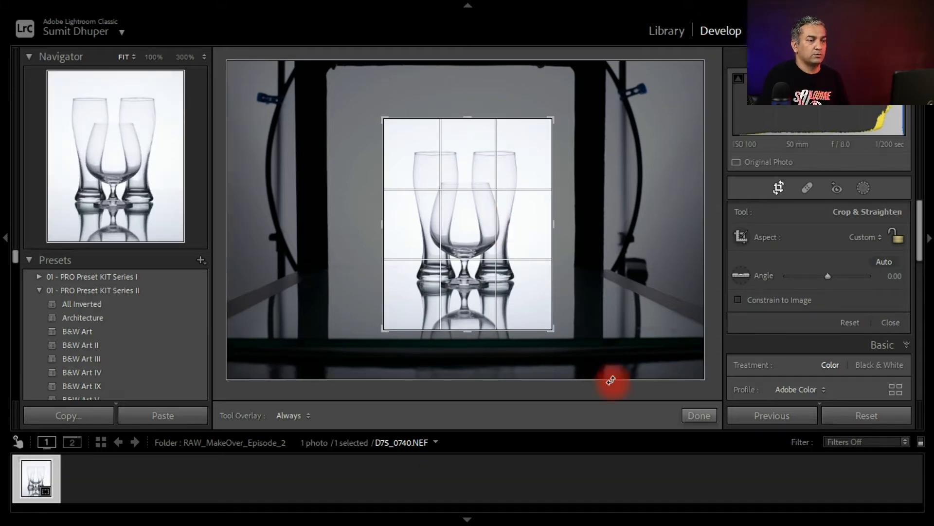
left_click(693, 415)
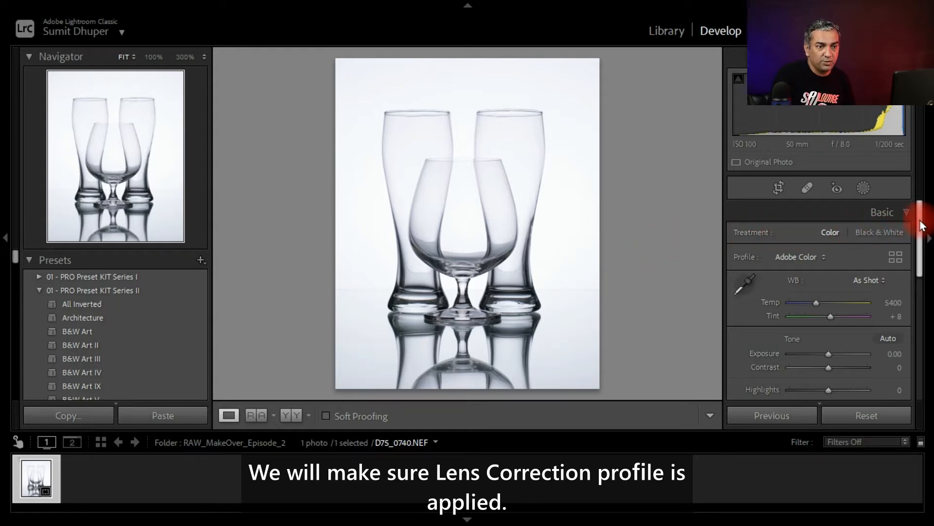
Enable lens profile corrections and chromatic aberration removal for the photo
left_click_drag(922, 225, 902, 363)
left_click(885, 316)
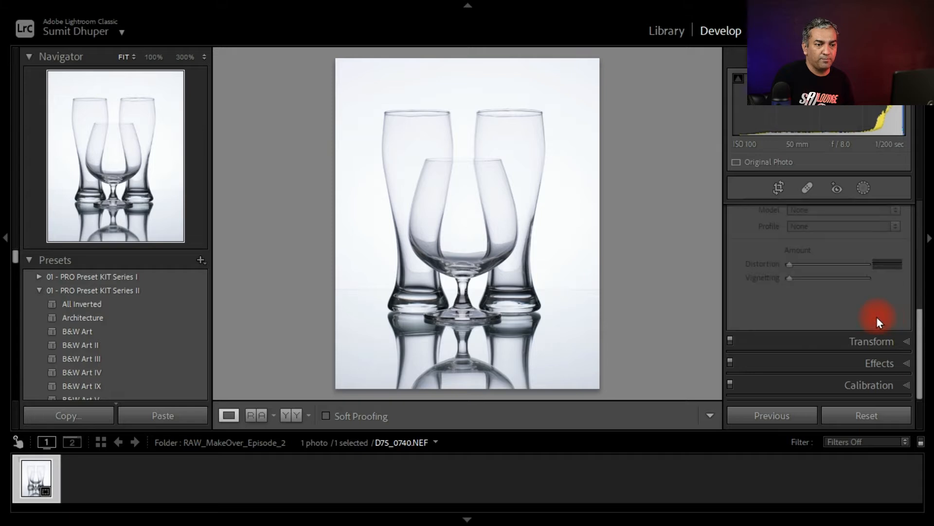
left_click_drag(921, 335, 923, 282)
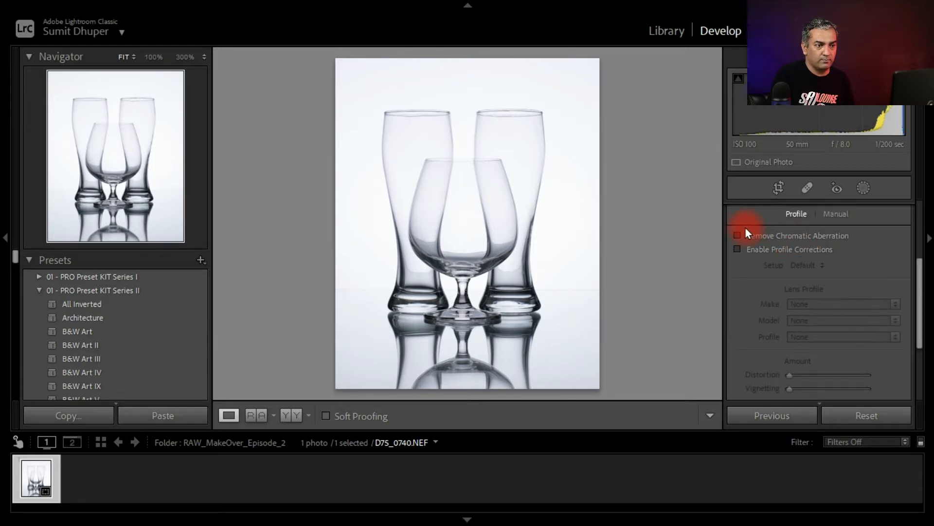
left_click(738, 249)
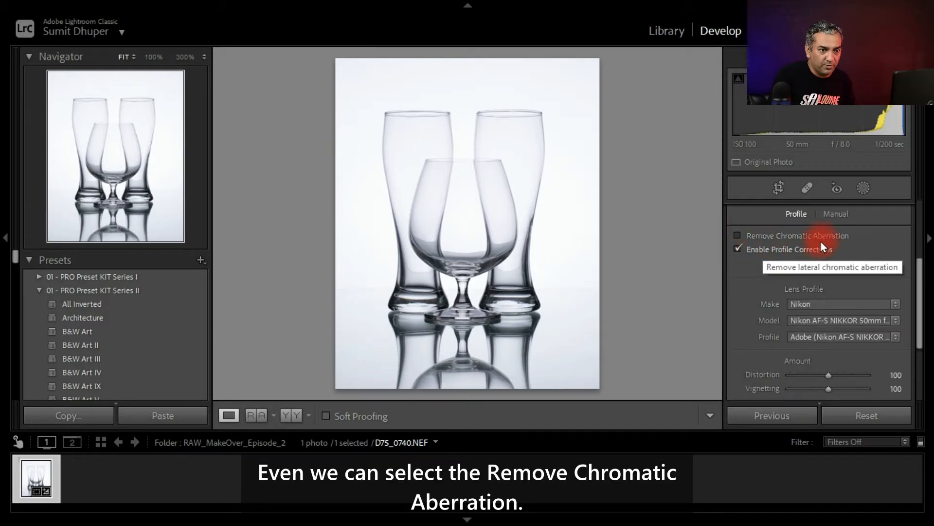
left_click(738, 235)
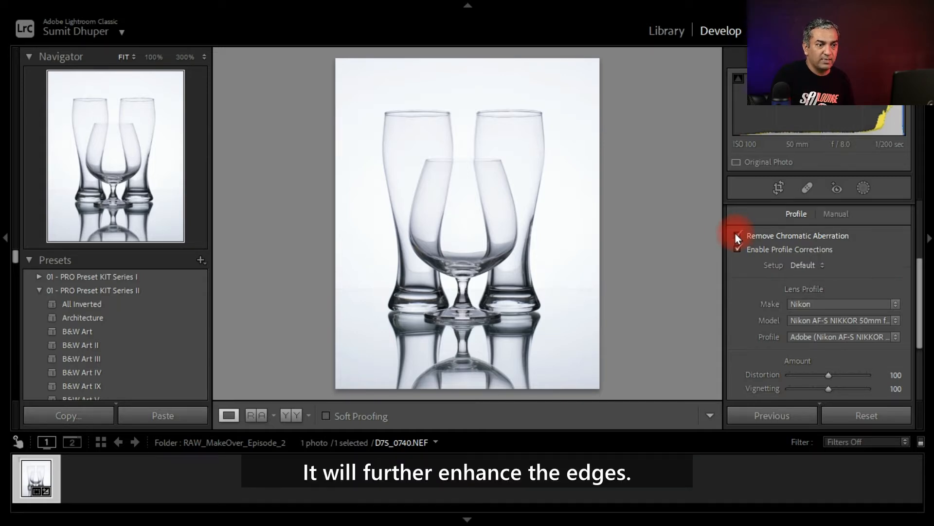
Close the lens corrections settings and convert the photo to Black & White in the basic adjustments
left_click_drag(922, 292, 913, 265)
left_click(906, 259)
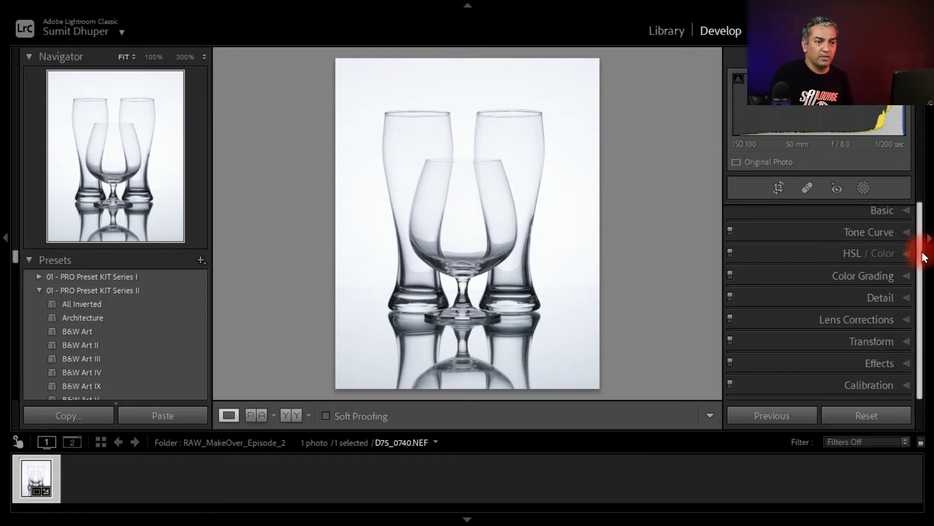
left_click(895, 209)
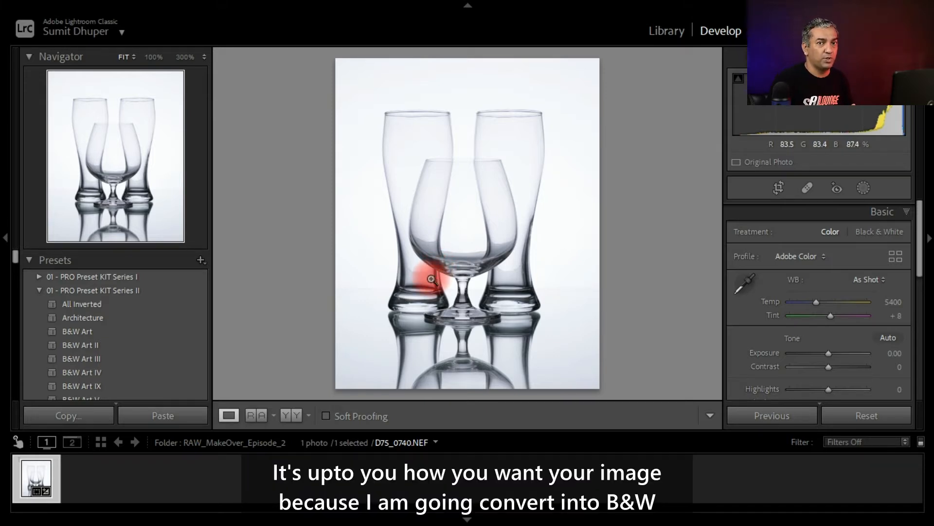
left_click(876, 230)
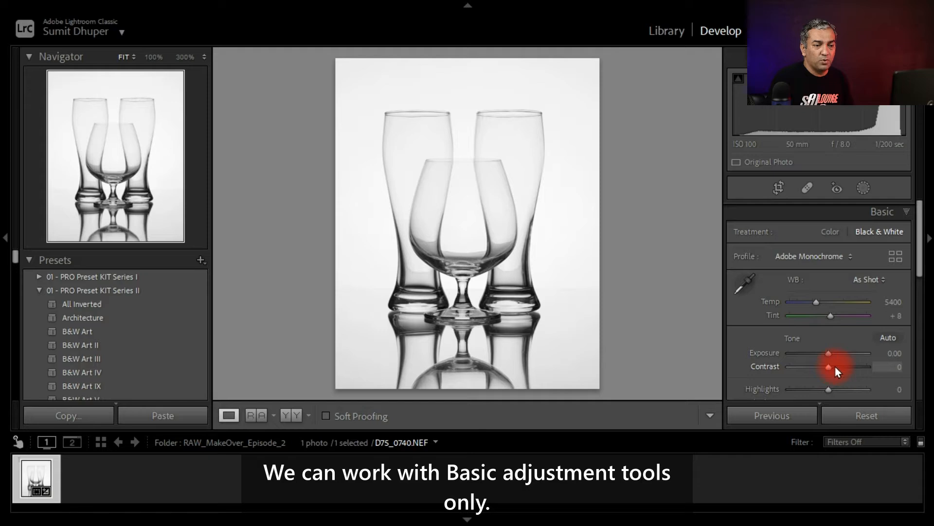
Apply the Still Life Art VI preset to the photo and reset its Exposure to 0.00
left_click_drag(919, 266, 924, 314)
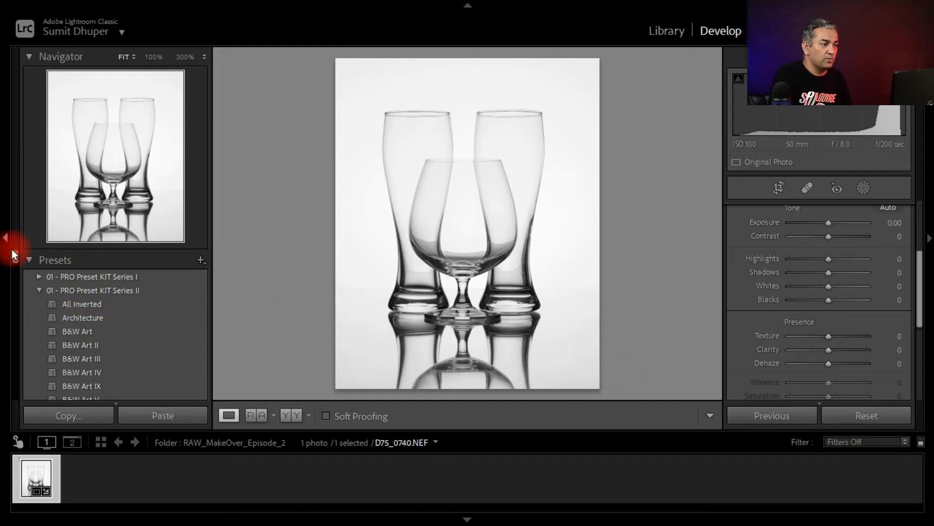
left_click_drag(16, 257, 18, 326)
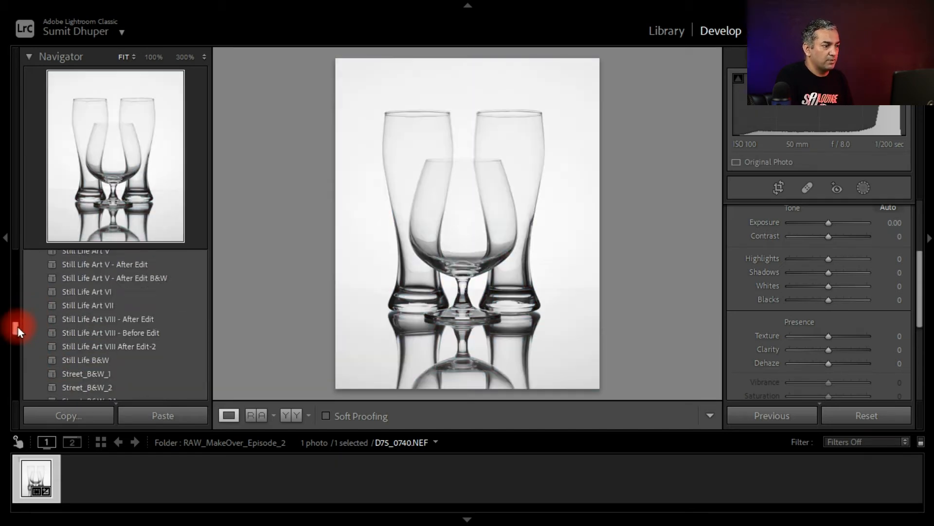
left_click(112, 266)
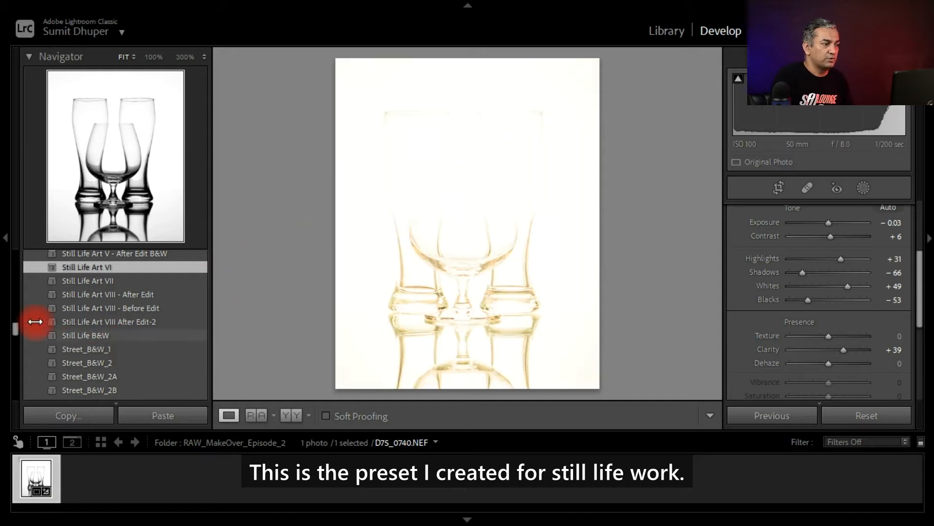
left_click_drag(11, 330, 14, 328)
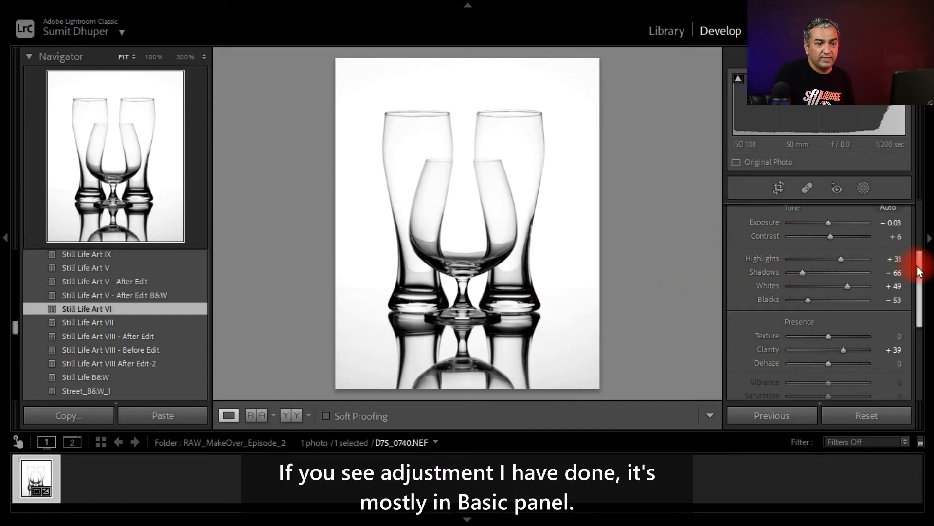
left_click_drag(920, 271, 930, 256)
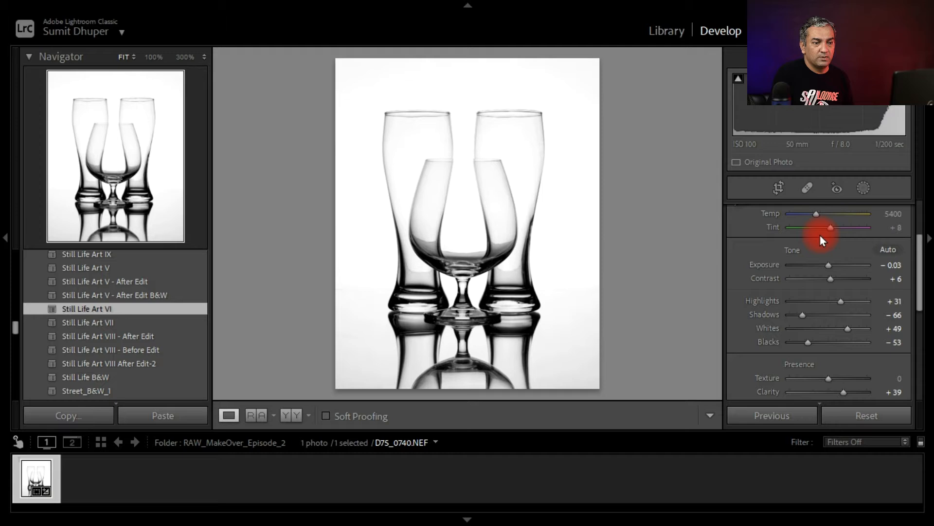
double_click(766, 263)
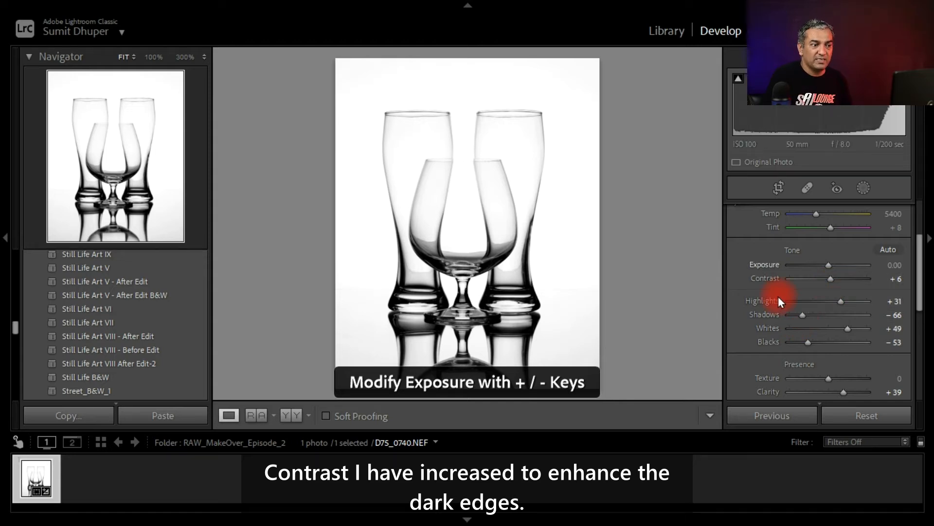
Examine the dark edges at the right glass's base up close and review the tone and presence adjustments
left_click(539, 303)
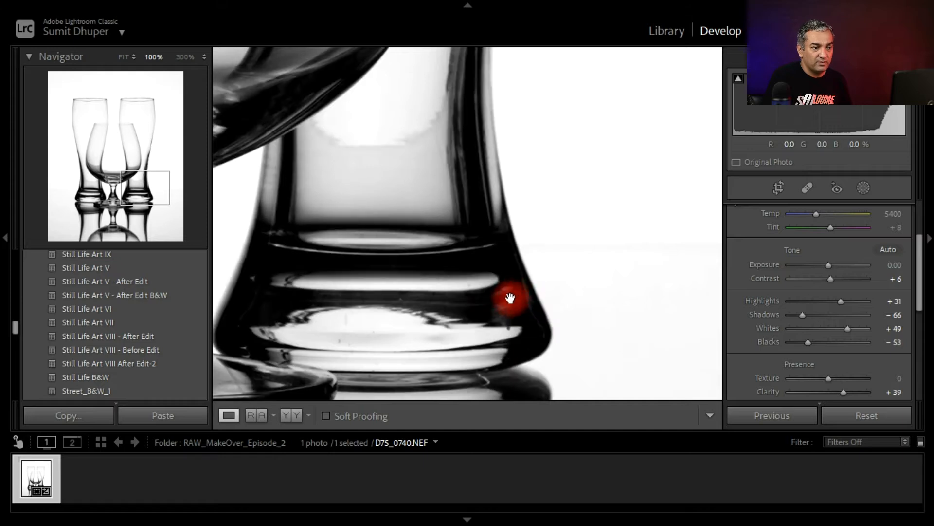
left_click(505, 277)
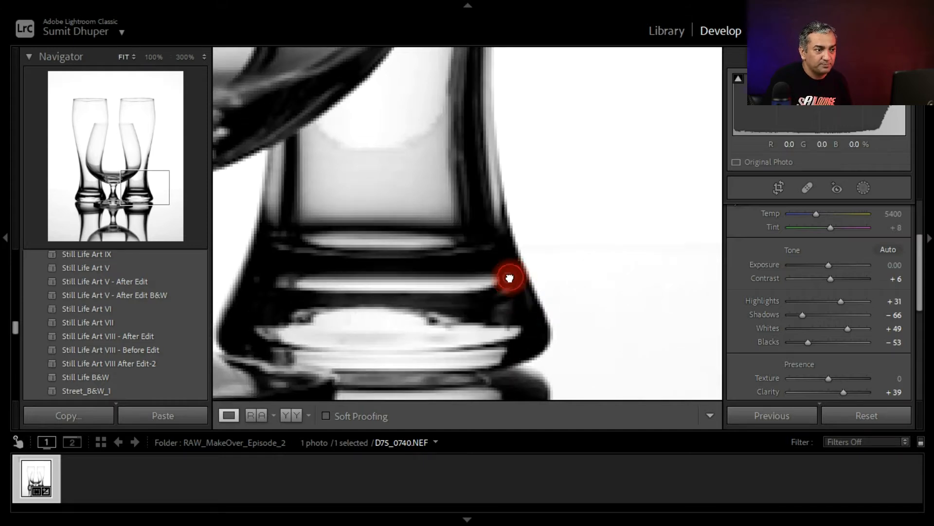
left_click(506, 277)
left_click(488, 272)
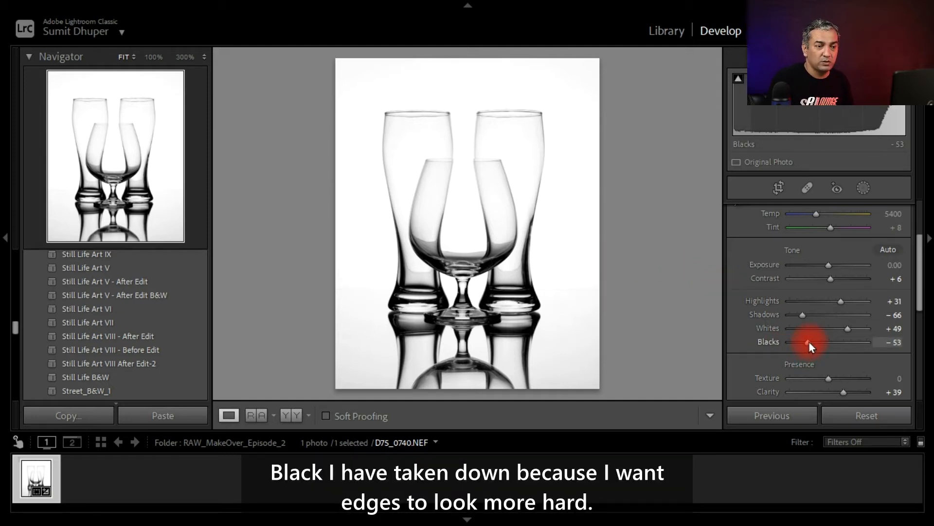
left_click_drag(534, 292, 555, 334)
left_click_drag(920, 283, 912, 318)
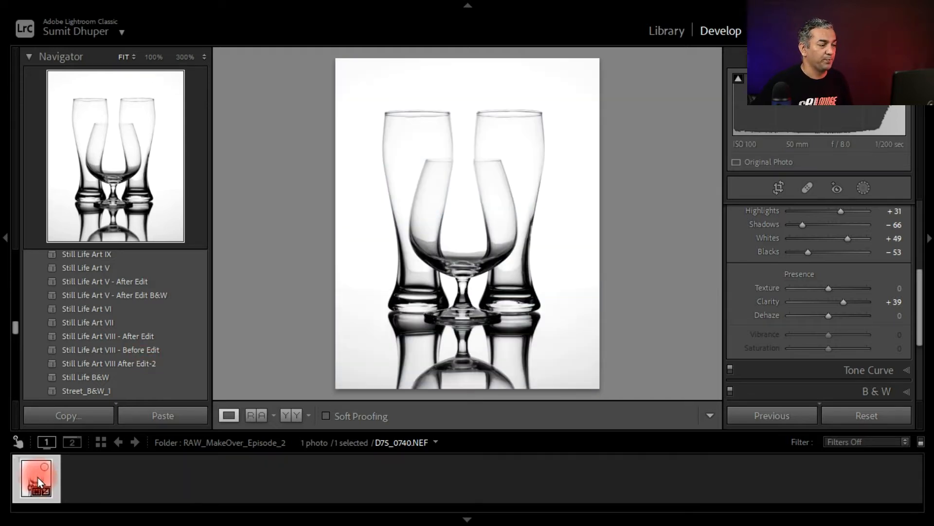
Open the photo for editing in Adobe Photoshop 2022 and duplicate its Background layer
right_click(33, 472)
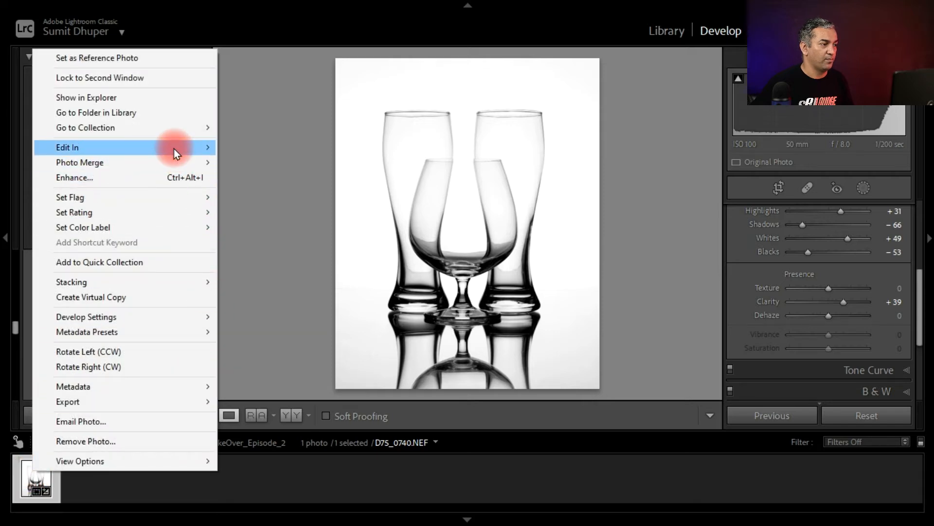
mouse_move(174, 148)
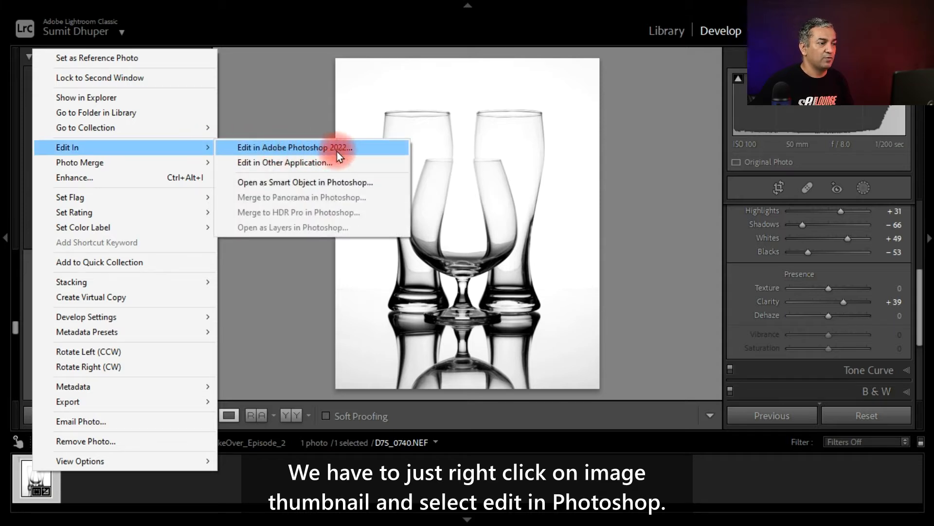
left_click(366, 147)
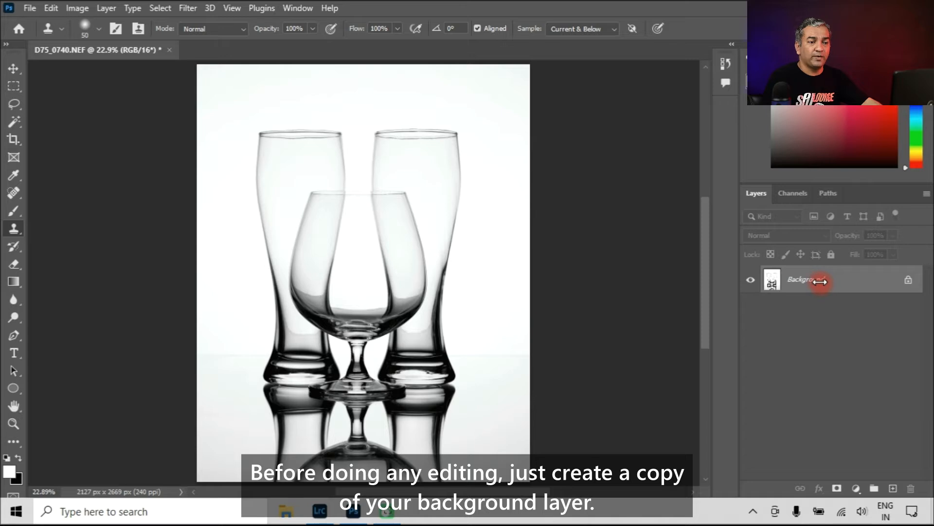
left_click_drag(823, 282, 829, 291)
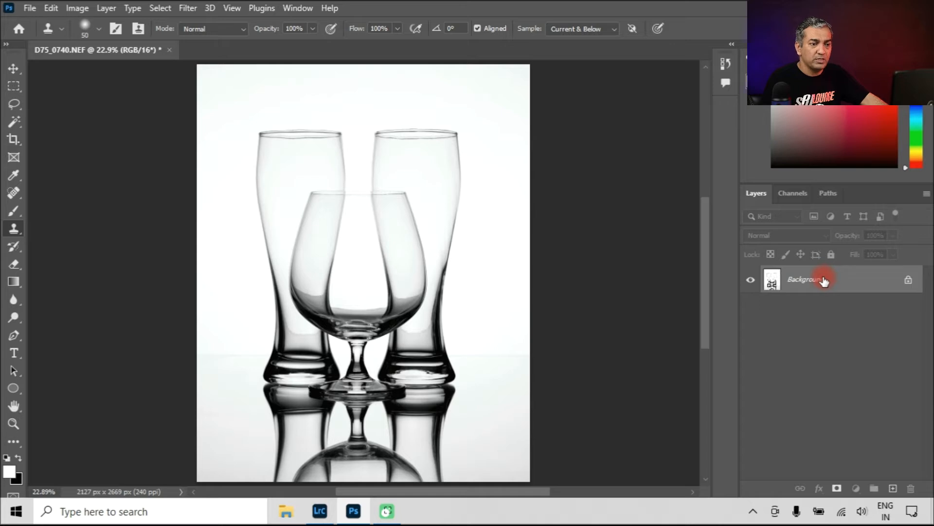
left_click_drag(827, 280, 892, 487)
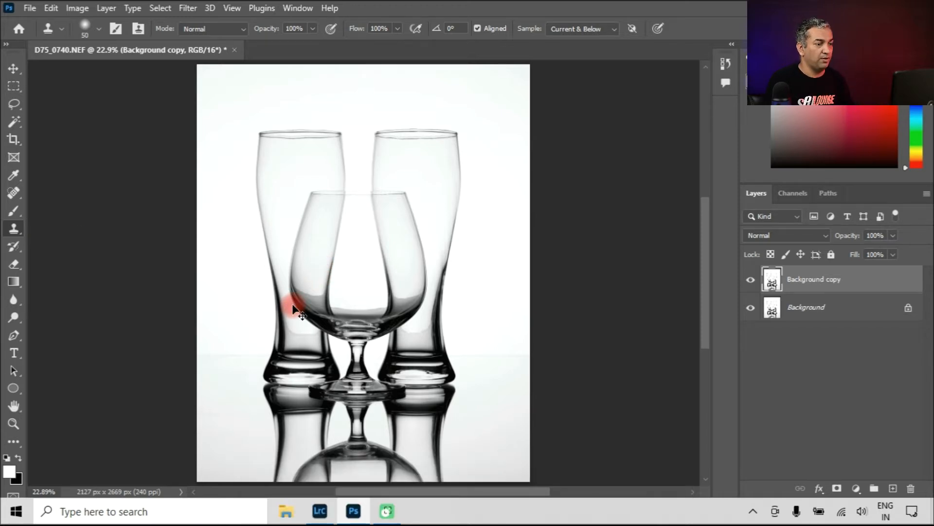
Set the Clone Stamp's flow to 24% for retouching the wine glass, keeping its sampling at Current & Below
scroll(293, 307, "up", 3)
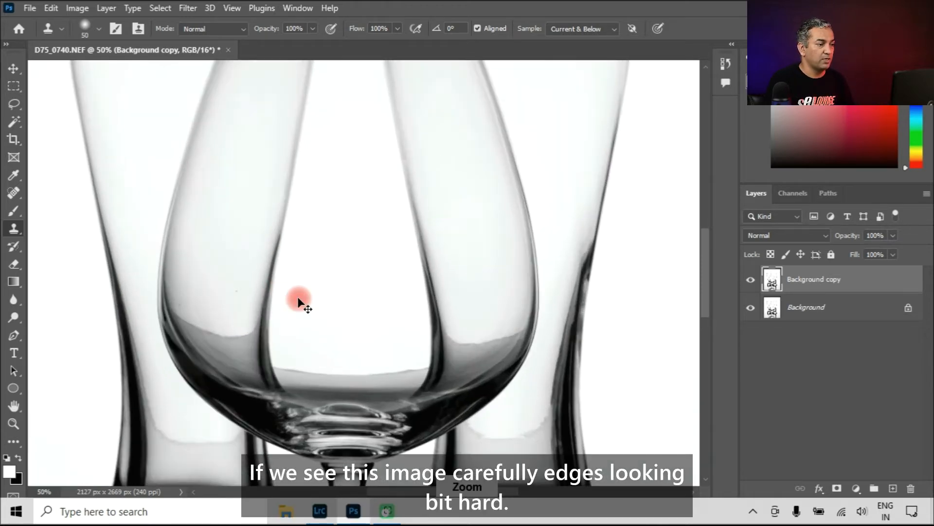
scroll(298, 302, "up", 1)
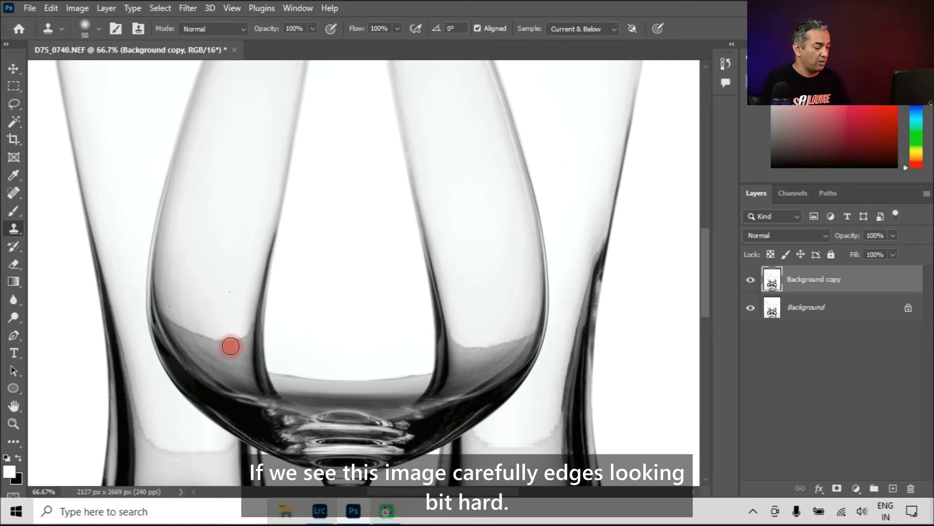
key("space")
mouse_move(267, 313)
left_mouse_down()
mouse_move(297, 292)
mouse_move(309, 335)
left_mouse_up()
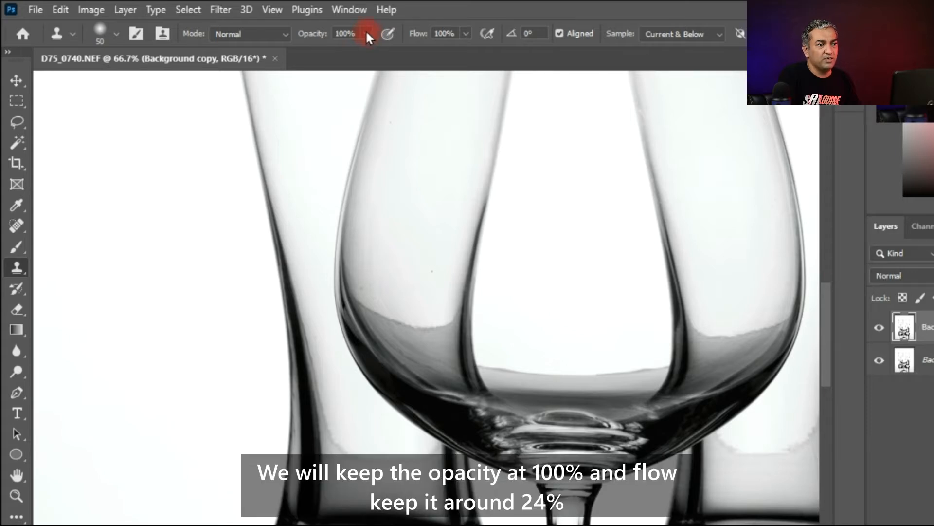
left_click(466, 34)
left_click(411, 50)
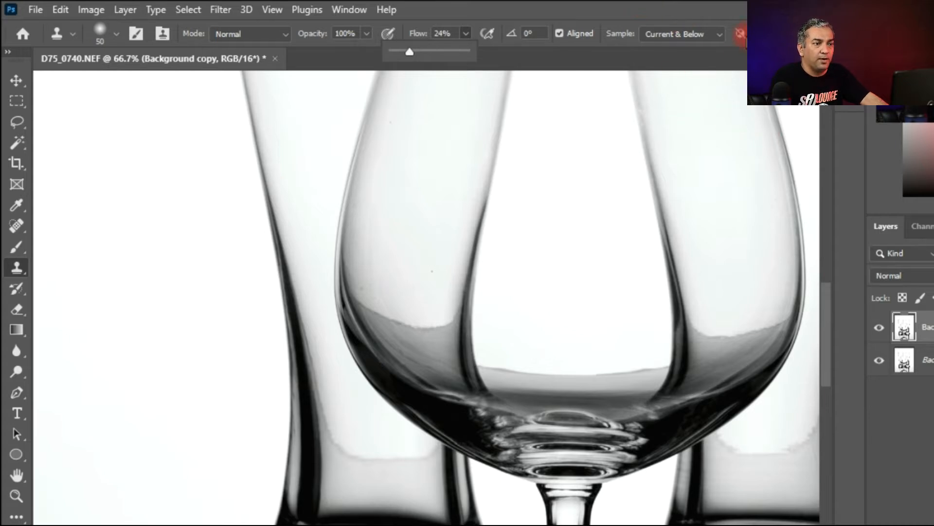
left_click(690, 37)
left_click(697, 37)
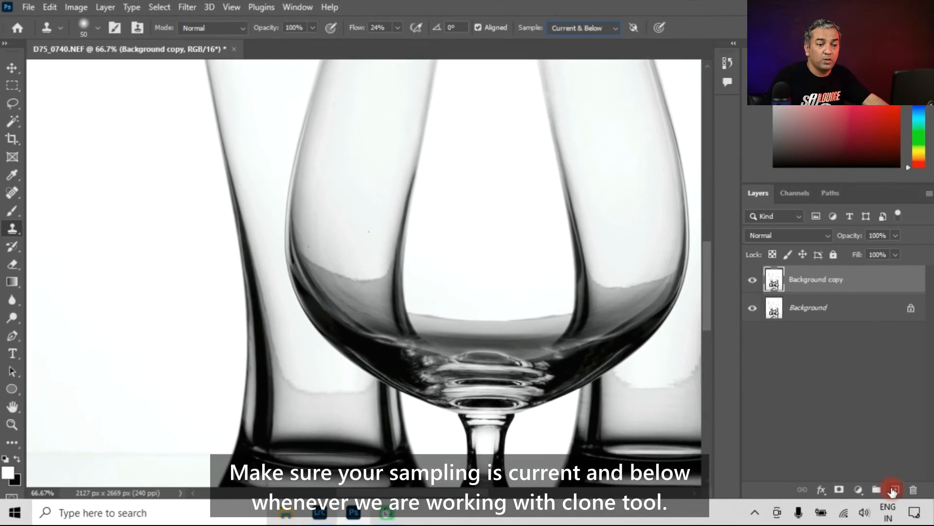
Create a new layer above Background copy and clone light tone over the hard edge in the wine glass's lower left
left_click(894, 489)
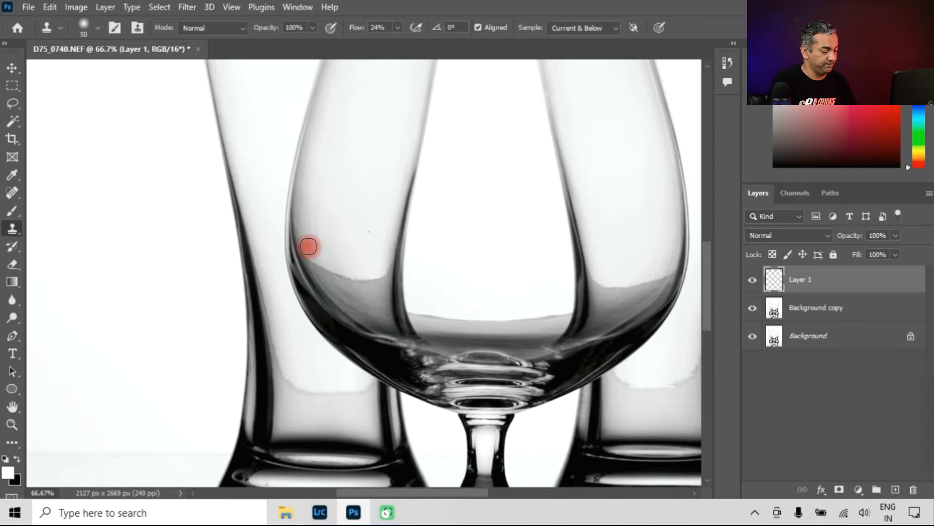
key("alt")
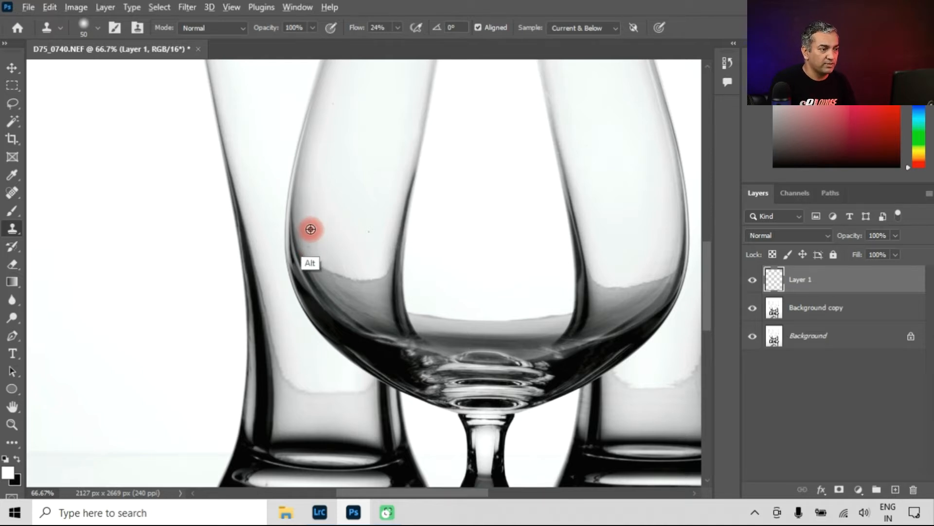
left_click(310, 228, "alt")
left_click(310, 229)
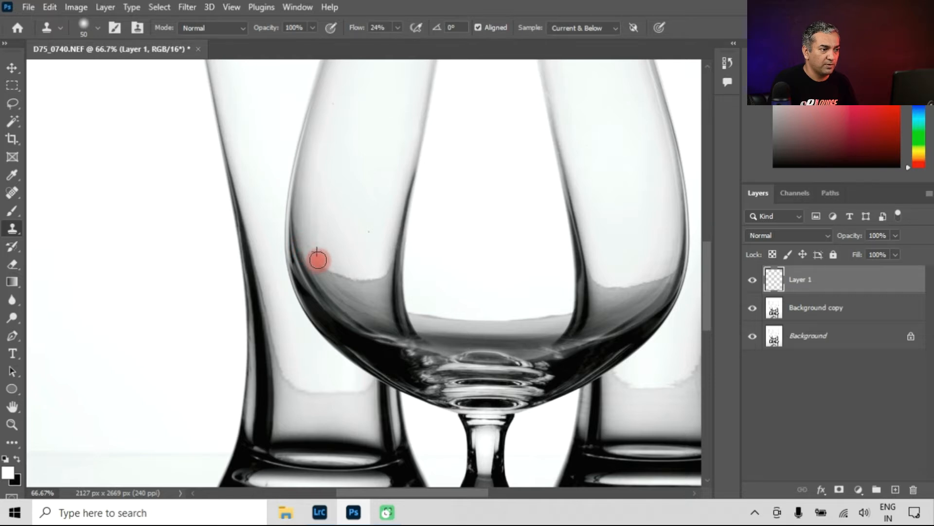
left_click(322, 247, "alt")
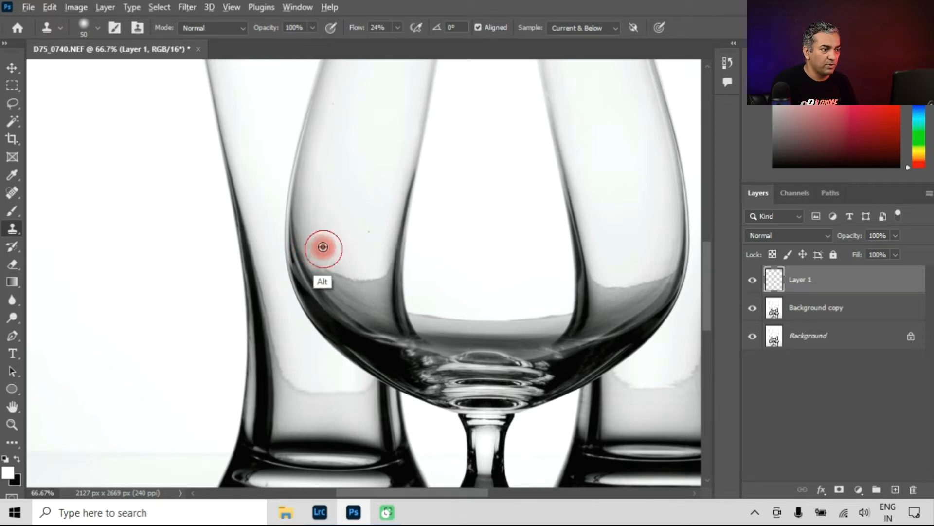
left_click_drag(322, 274, 353, 289)
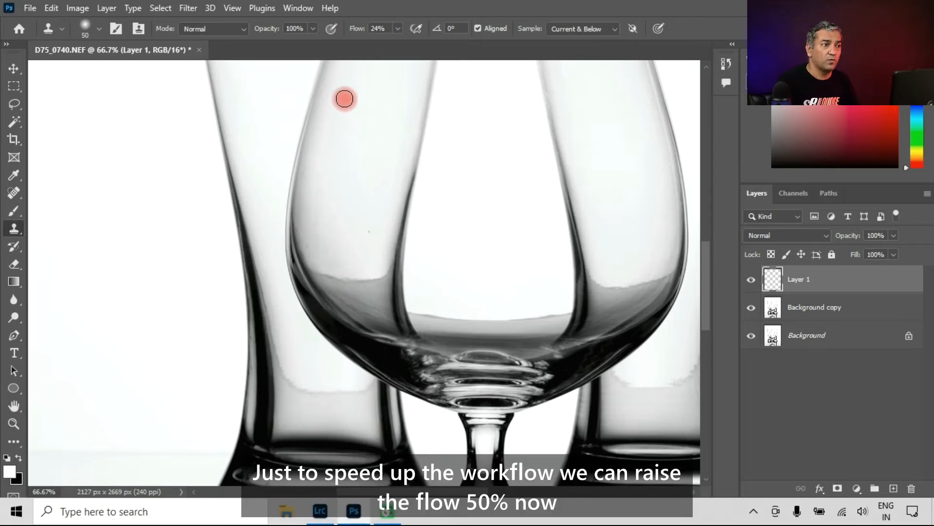
Set the Clone Stamp's flow to 50% and clone over the left part of the hard edge in the wine glass
left_click(396, 28)
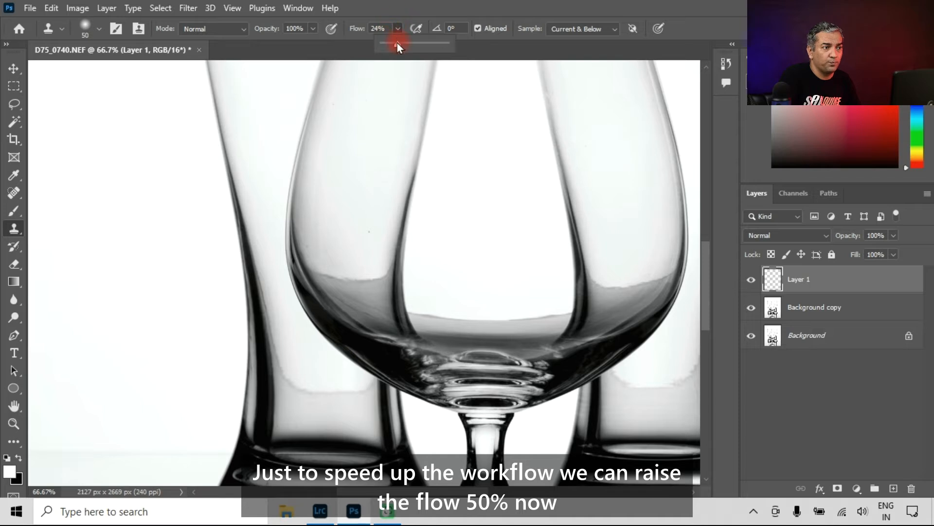
left_click_drag(414, 43, 414, 43)
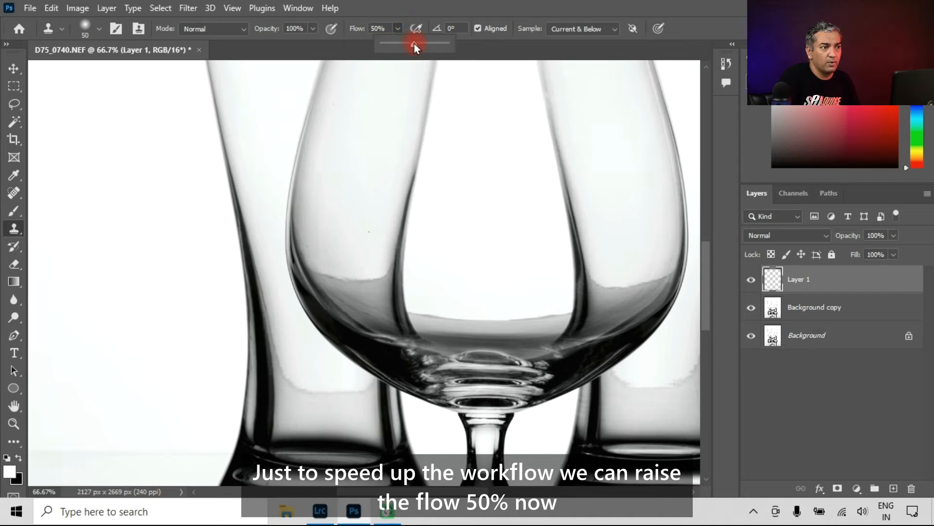
left_click(424, 7)
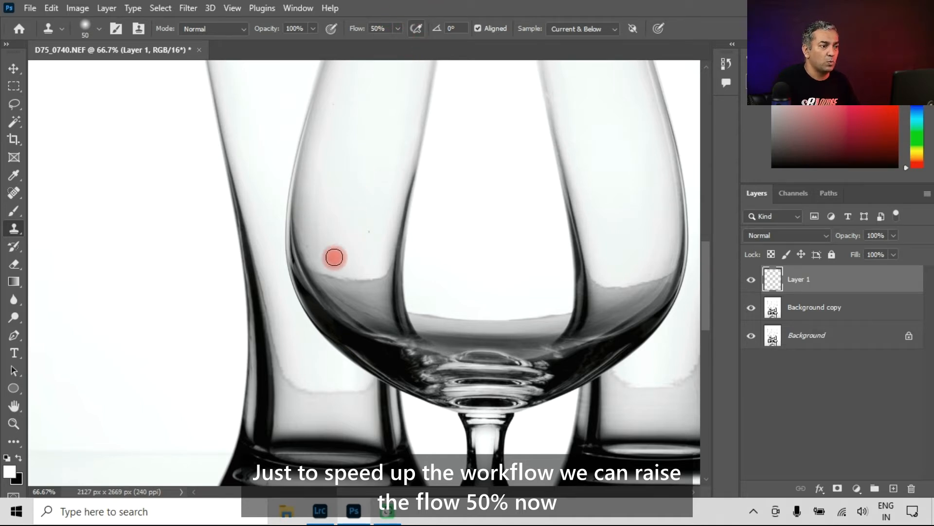
left_click(324, 250, "alt")
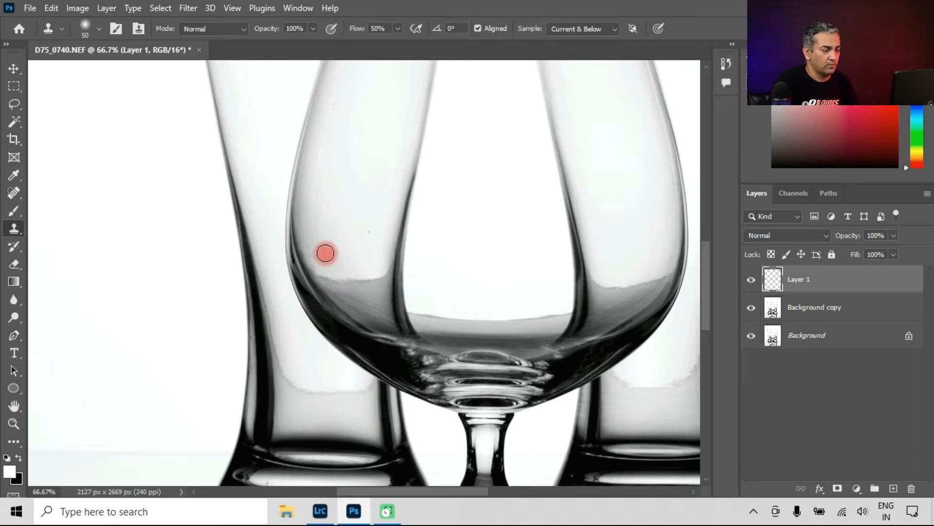
left_click_drag(317, 267, 352, 287)
left_click(328, 271, "alt")
left_click(341, 266, "alt")
left_click(328, 261, "alt")
Clone out the small dark speck in the wine glass's left half and cover part of the hard edge below it
left_click(369, 211, "alt")
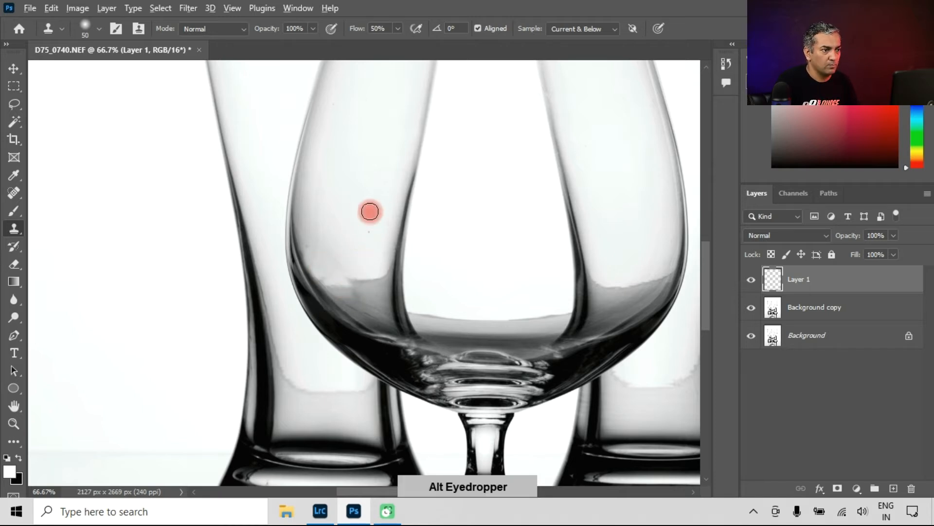
left_click(367, 253, "alt")
left_click_drag(368, 234, 369, 242)
left_click(362, 256, "alt")
left_click(363, 242, "alt")
left_click_drag(375, 279, 361, 283)
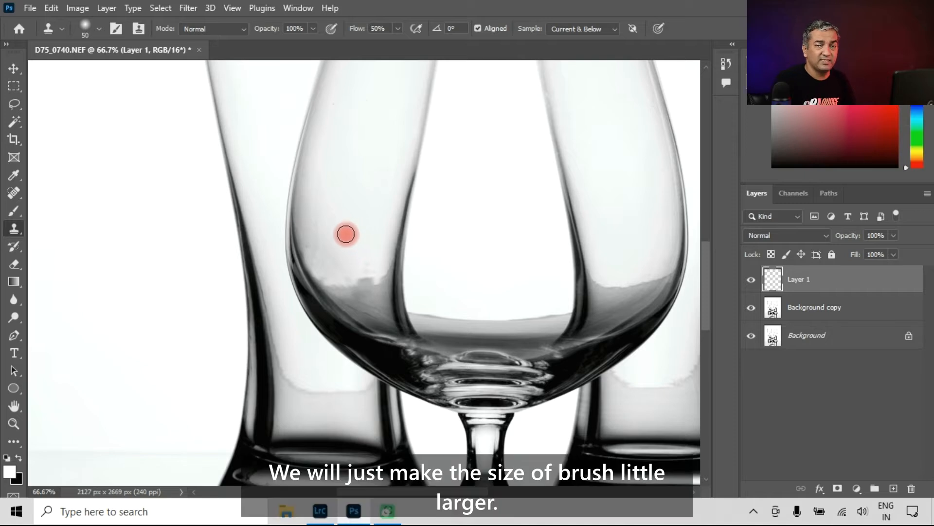
Enlarge the clone brush to 100 and cover the grey band with light tone in the wine glass's lower-left area
scroll(349, 221, "up", 2)
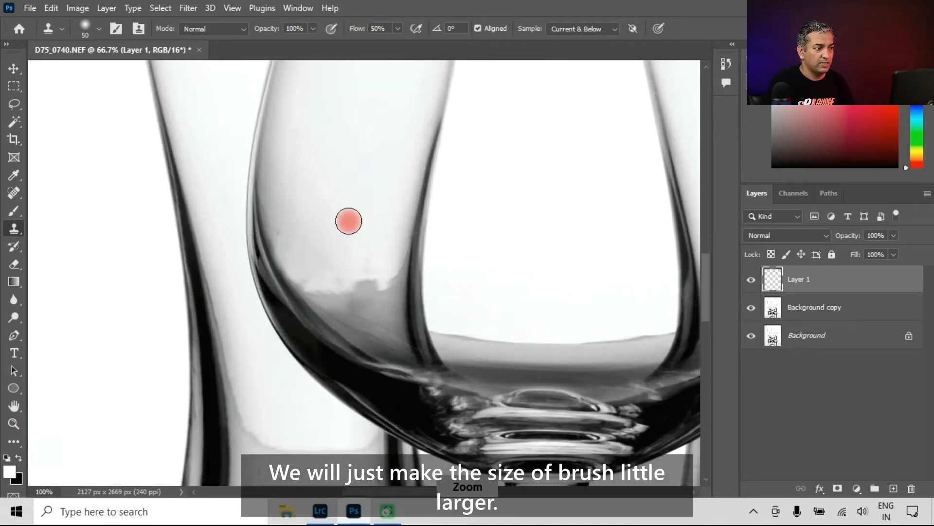
scroll(357, 211, "down", 1)
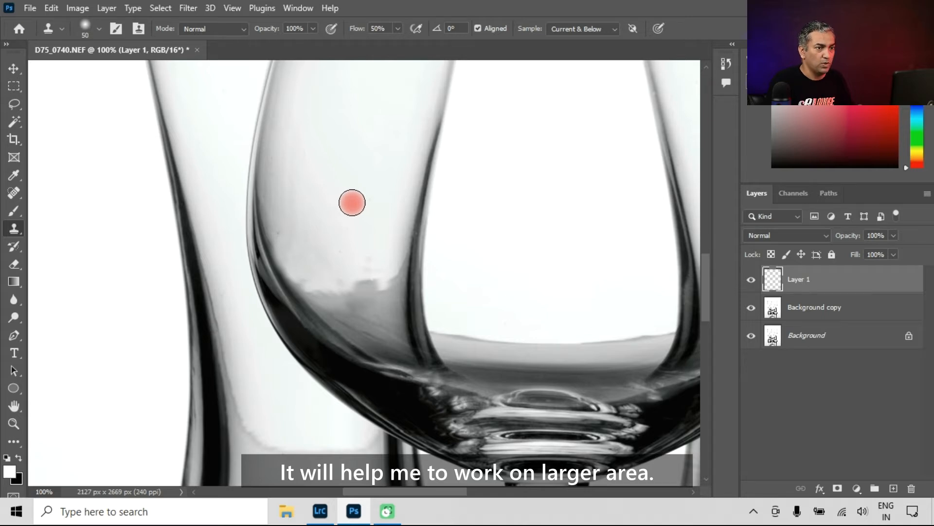
key("bracketright")
key("bracketright")
key("bracketright")
key("bracketright")
key("bracketright")
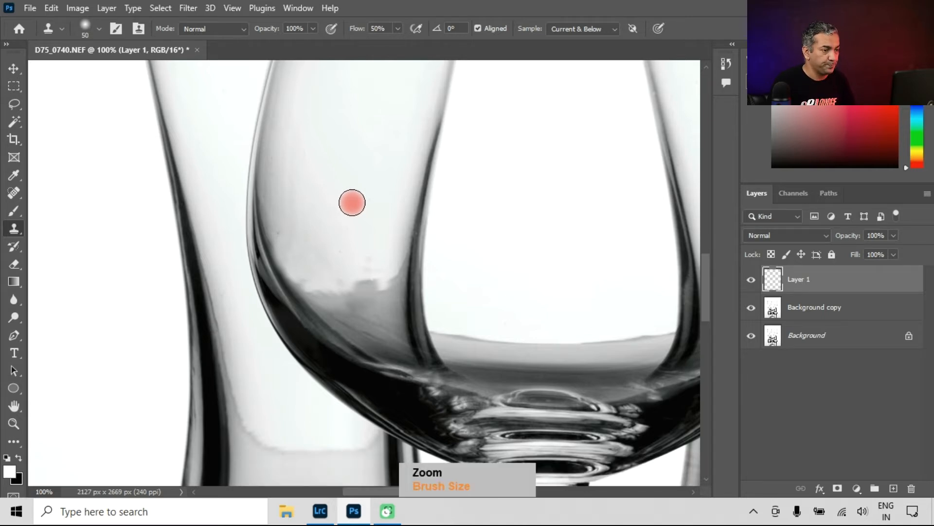
left_click(354, 200, "alt")
left_click_drag(357, 243, 373, 316)
left_click(337, 238, "alt")
mouse_move(335, 262)
left_mouse_down()
mouse_move(331, 282)
mouse_move(376, 319)
left_mouse_up()
left_click(357, 244, "alt")
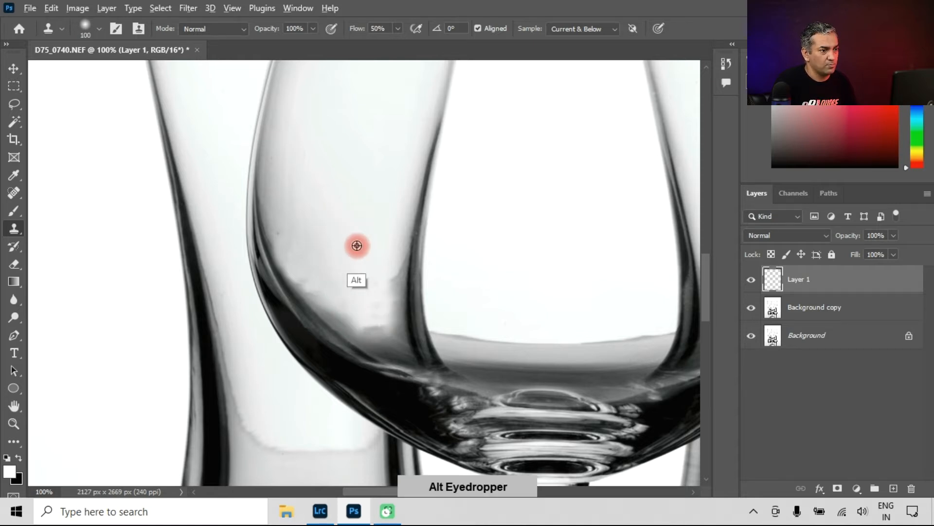
left_click_drag(375, 323, 361, 305)
Blend the wine glass's left inner area by cloning clean glass from higher up down toward the dark curved rim
left_click(331, 221, "alt")
mouse_move(336, 243)
left_mouse_down()
mouse_move(327, 280)
mouse_move(349, 304)
mouse_move(317, 276)
left_mouse_up()
left_click(300, 161, "alt")
mouse_move(304, 184)
left_mouse_down()
mouse_move(323, 273)
mouse_move(358, 327)
left_mouse_up()
left_click(336, 248, "alt")
left_click(325, 229, "alt")
mouse_move(326, 253)
left_mouse_down()
mouse_move(371, 319)
mouse_move(360, 307)
left_mouse_up()
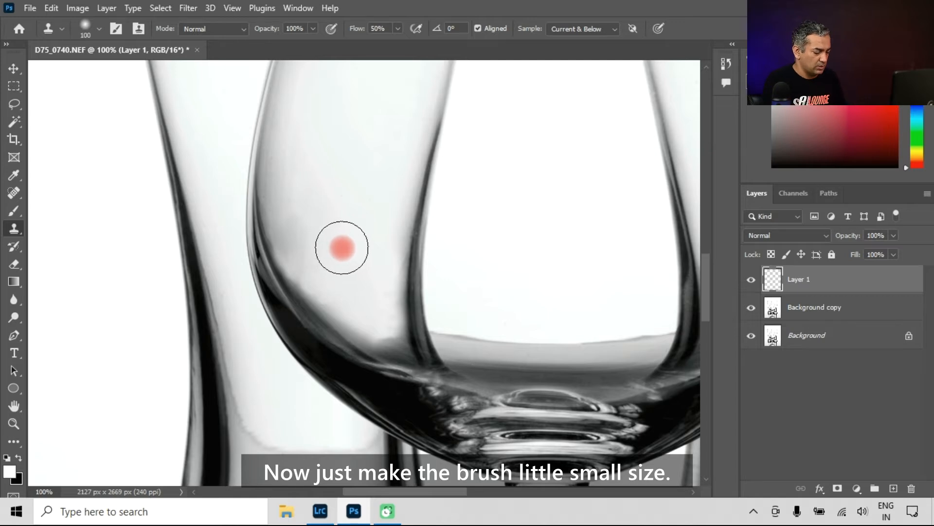
Reduce the clone brush to 50 and smooth the light area along the wine glass's lower-left dark curve
key("bracketleft")
key("bracketleft")
key("bracketleft")
key("bracketleft")
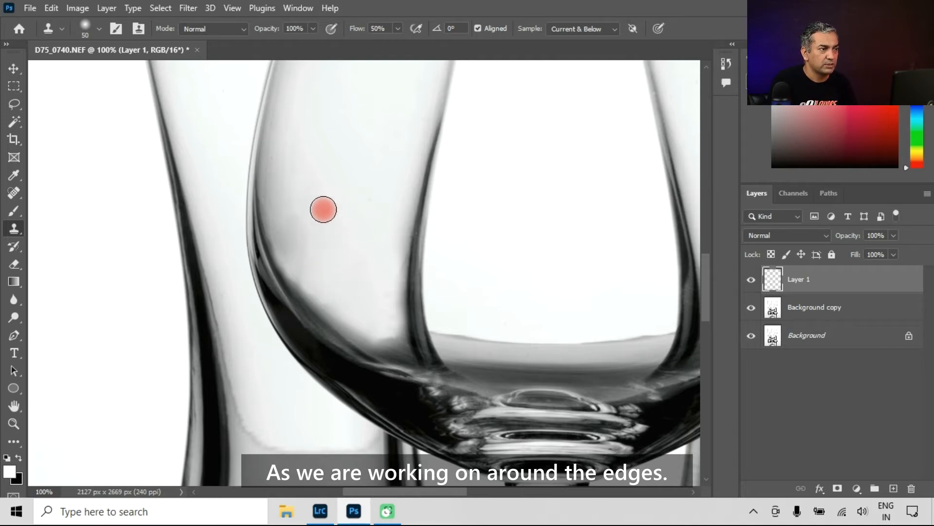
left_click(307, 262, "alt")
mouse_move(302, 269)
left_mouse_down()
mouse_move(319, 296)
mouse_move(382, 336)
left_mouse_up()
left_click(330, 269, "alt")
left_click(355, 299, "alt")
Clone over the grey remnants in the corner beside the dark vertical line in the wine glass's left half and smooth along that line
left_click(368, 297, "alt")
left_click_drag(383, 288, 394, 333)
left_click(384, 282, "alt")
left_click_drag(372, 301, 391, 339)
left_click(388, 219, "alt")
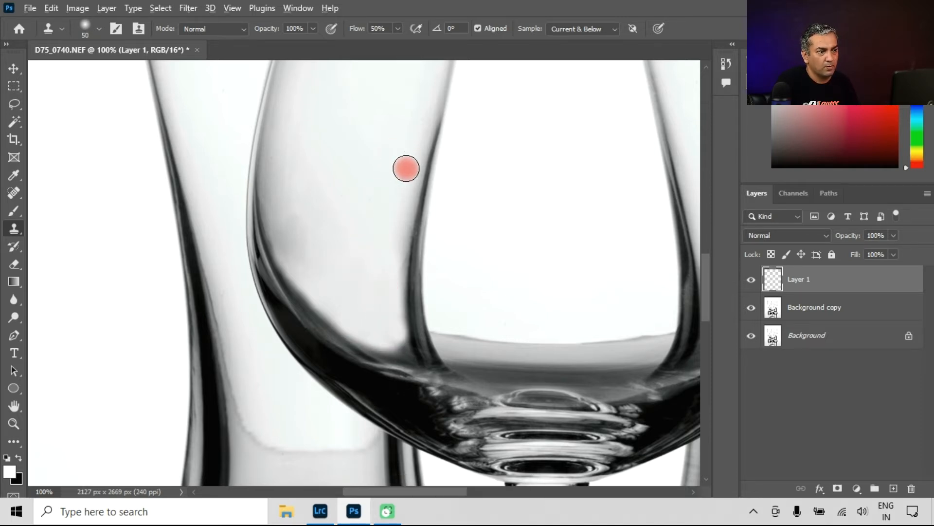
left_click_drag(406, 176, 402, 296)
Save the document and undo the clone stroke beside the left tall glass's inner edge
key("space")
mouse_move(329, 455)
left_mouse_down()
mouse_move(414, 356)
mouse_move(432, 348)
left_mouse_up()
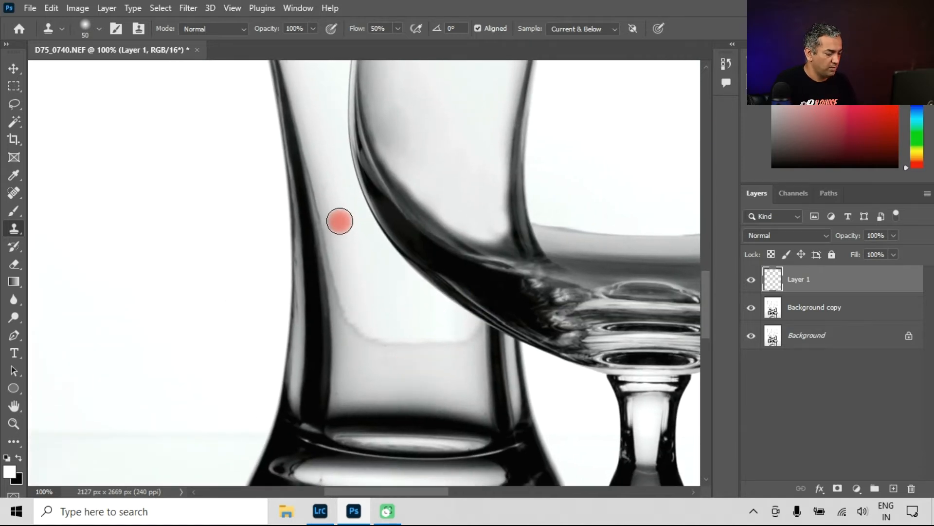
left_click(336, 194, "alt")
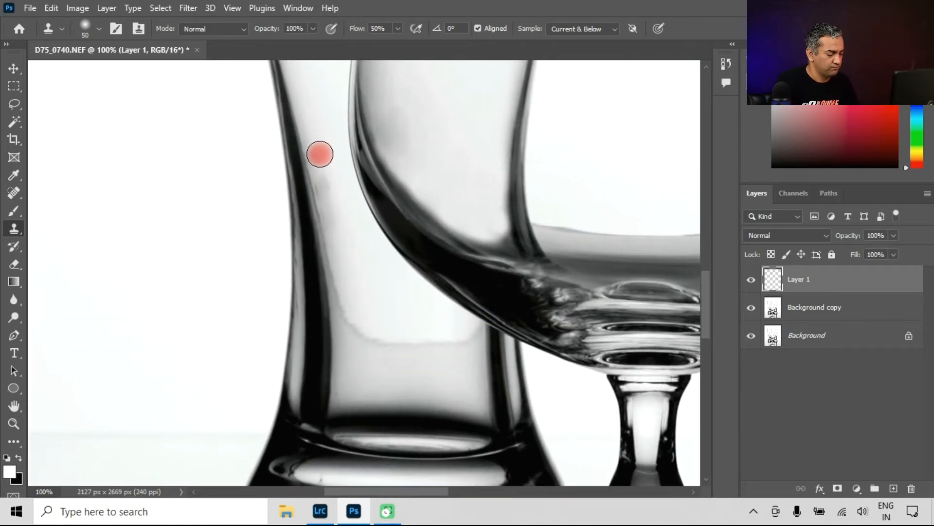
key("ctrl+s")
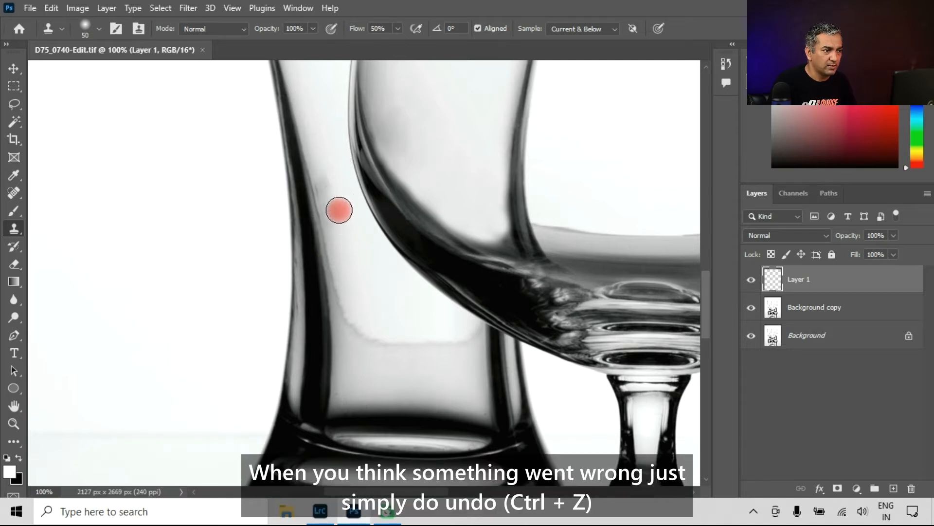
key("ctrl+z")
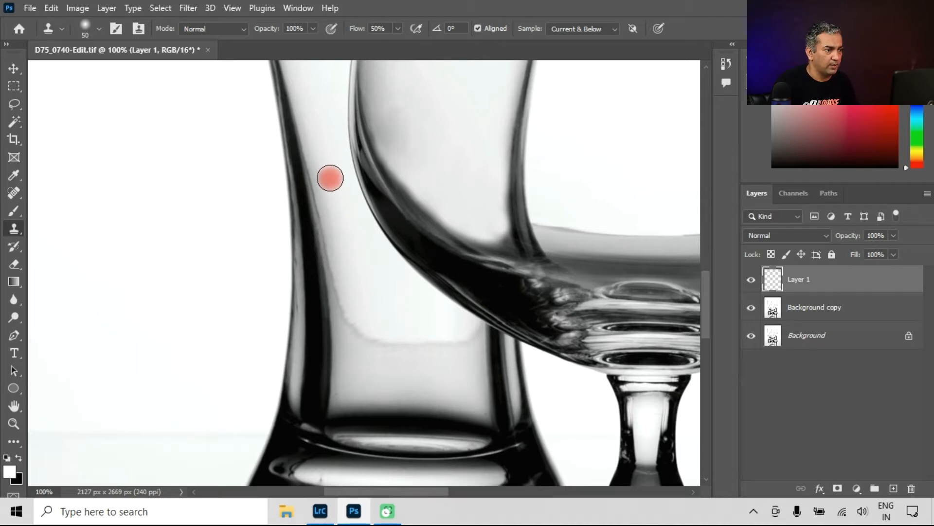
Clone over the thin hard contour running down the inner left side of the left tall glass
left_click(335, 199, "alt")
left_click_drag(319, 173, 336, 262)
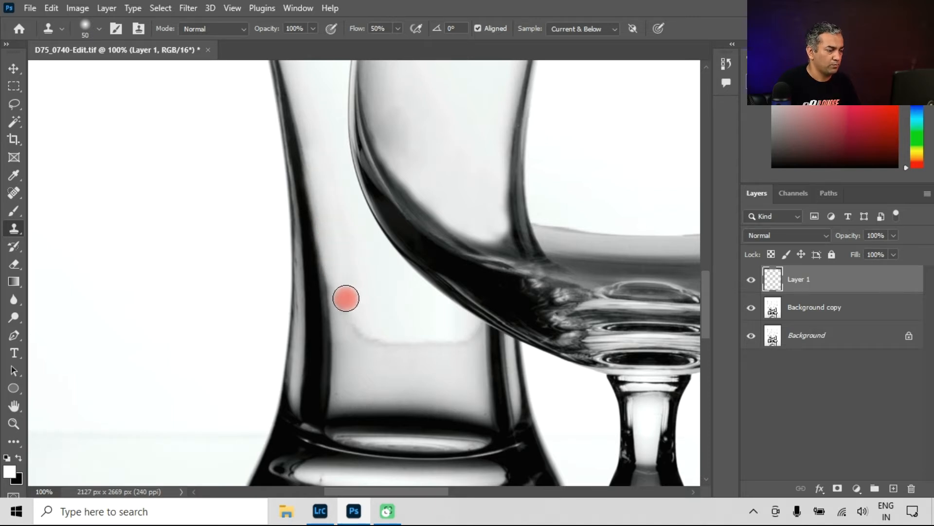
left_click(341, 297, "alt")
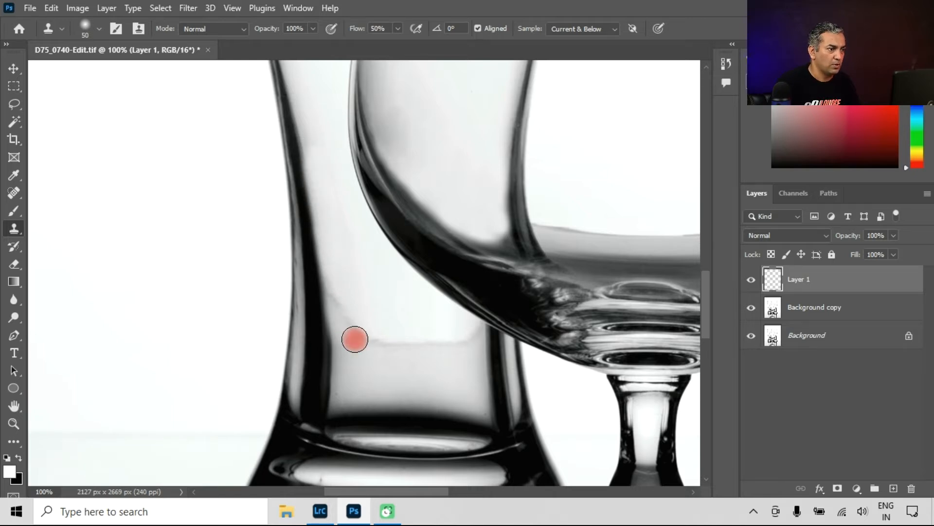
key("alt")
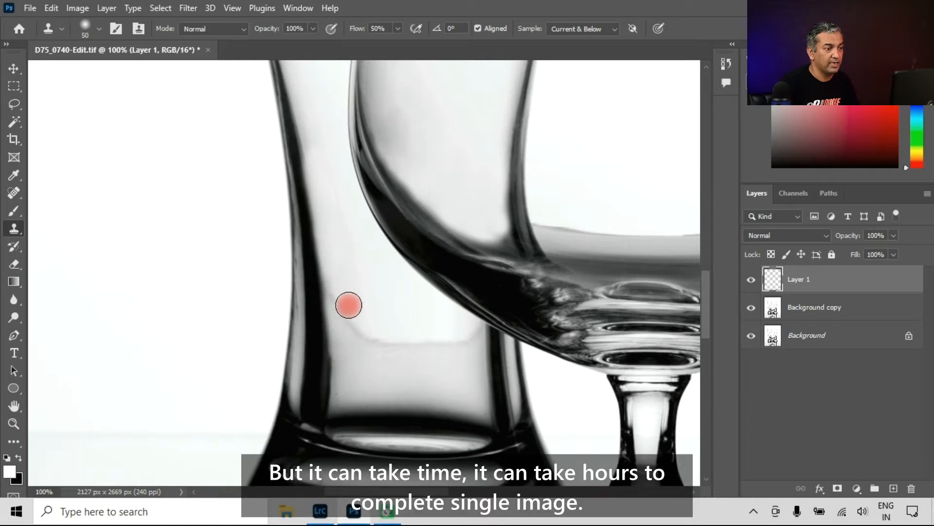
key("alt")
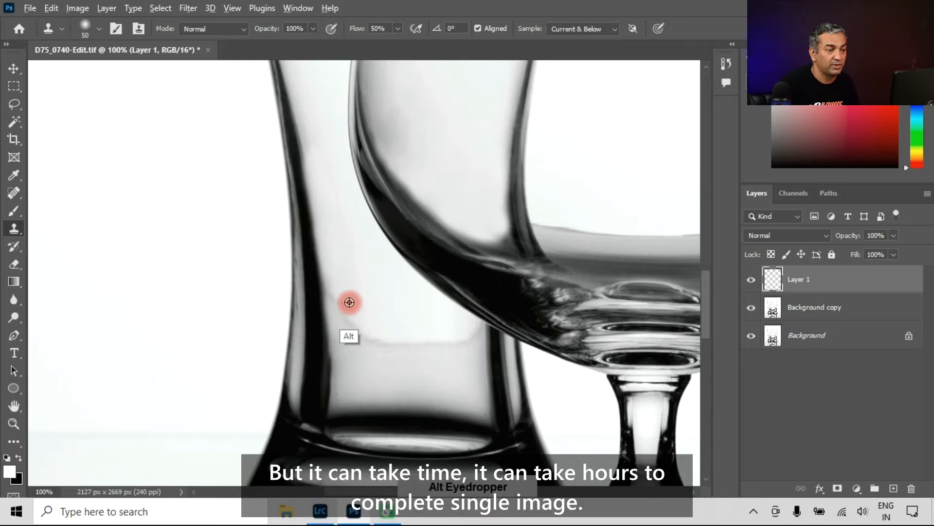
left_click(343, 282, "alt")
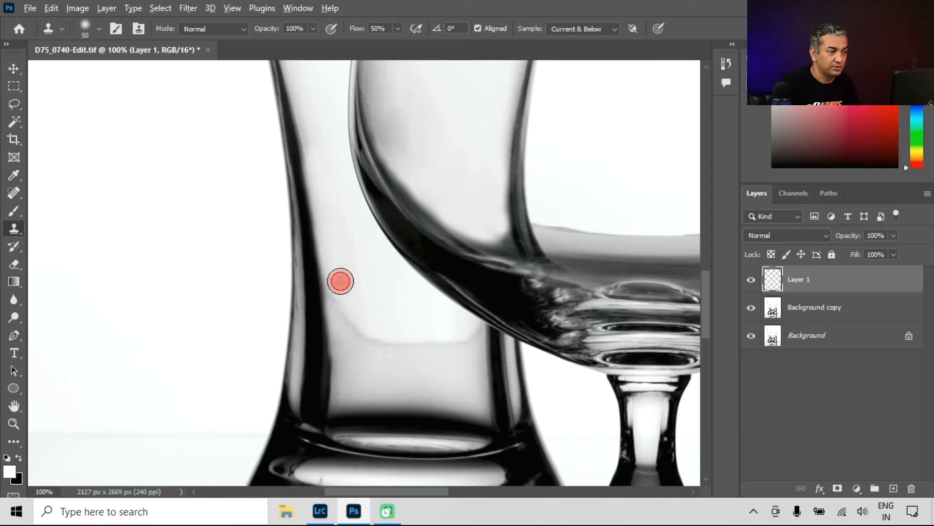
left_click_drag(339, 341, 341, 392)
Enlarge the clone brush to 80 and cover the horizontal hard edge above the left tall glass's base with light tone
left_click(376, 294, "alt")
key("]")
key("]")
key("]")
left_click(373, 292, "alt")
mouse_move(369, 301)
left_mouse_down()
mouse_move(379, 360)
mouse_move(350, 315)
mouse_move(386, 335)
mouse_move(453, 346)
left_mouse_up()
left_click(375, 305, "alt")
mouse_move(401, 367)
left_mouse_down()
mouse_move(427, 366)
mouse_move(395, 366)
left_mouse_up()
left_click(393, 312, "alt")
left_click(374, 306, "alt")
left_click_drag(376, 333, 374, 344)
left_click(363, 316, "alt")
left_click(405, 315, "alt")
mouse_move(434, 378)
left_mouse_down()
mouse_move(447, 352)
mouse_move(405, 315)
mouse_move(453, 340)
mouse_move(386, 336)
left_mouse_up()
left_click(377, 309, "alt")
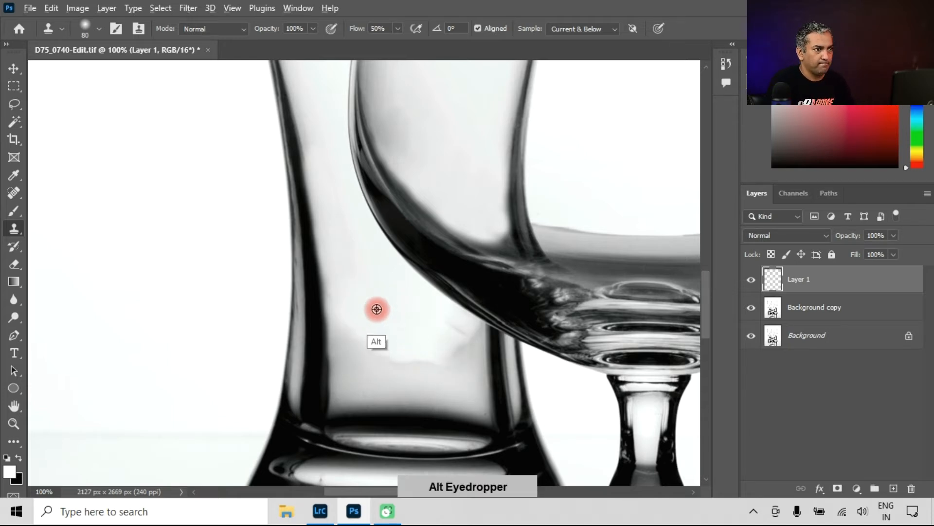
Clone over the remaining edge traces at both sides of the light area above the left tall glass's base
left_click(371, 328, "alt")
mouse_move(347, 347)
left_mouse_down()
mouse_move(361, 362)
mouse_move(402, 358)
mouse_move(408, 370)
mouse_move(364, 374)
left_mouse_up()
left_click(396, 323, "alt")
left_click(413, 310, "alt")
mouse_move(457, 341)
left_mouse_down()
mouse_move(457, 360)
mouse_move(434, 352)
mouse_move(462, 352)
left_mouse_up()
left_click(457, 331, "alt")
left_click(389, 343, "alt")
left_click_drag(378, 344, 365, 375)
Reduce the clone brush to 70 and blend the lower-left corner inside the left tall glass
key("bracketleft")
left_click(379, 307, "alt")
mouse_move(368, 299)
left_mouse_down()
mouse_move(349, 303)
mouse_move(352, 365)
left_mouse_up()
left_click(362, 325, "alt")
mouse_move(382, 344)
left_mouse_down()
mouse_move(428, 365)
mouse_move(351, 376)
left_mouse_up()
left_click(351, 327, "alt")
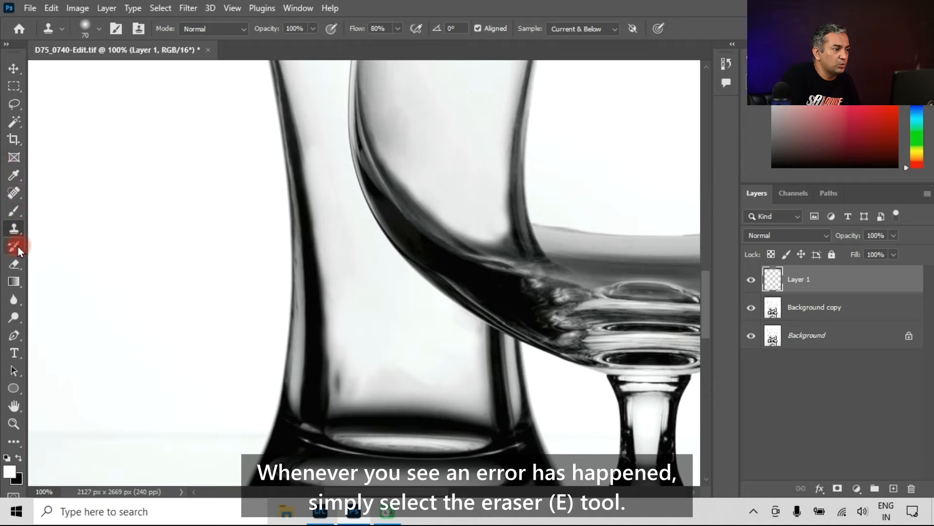
Erase the dark cloning smudge inside the left tall glass's lower left with the Eraser at 27% flow, undoing a bad stroke, and return to the Clone Stamp
left_click(14, 263)
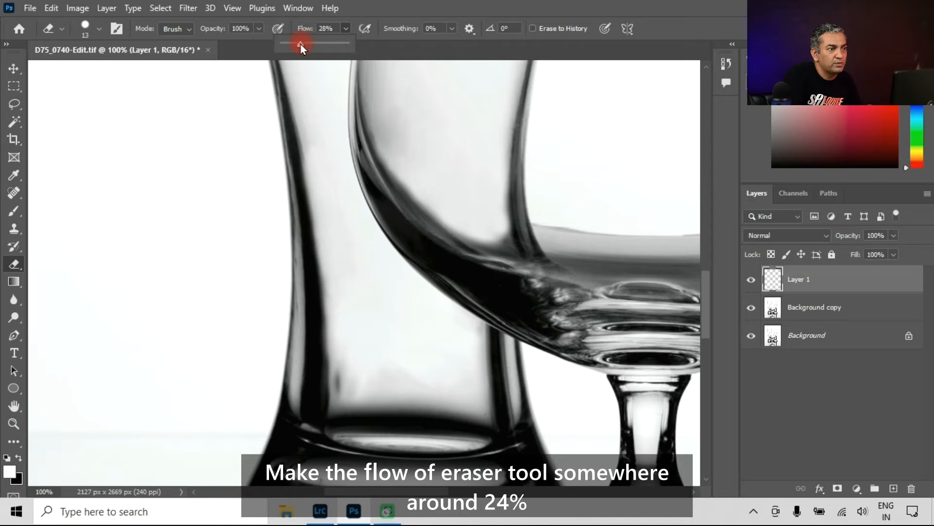
left_click_drag(300, 45, 299, 44)
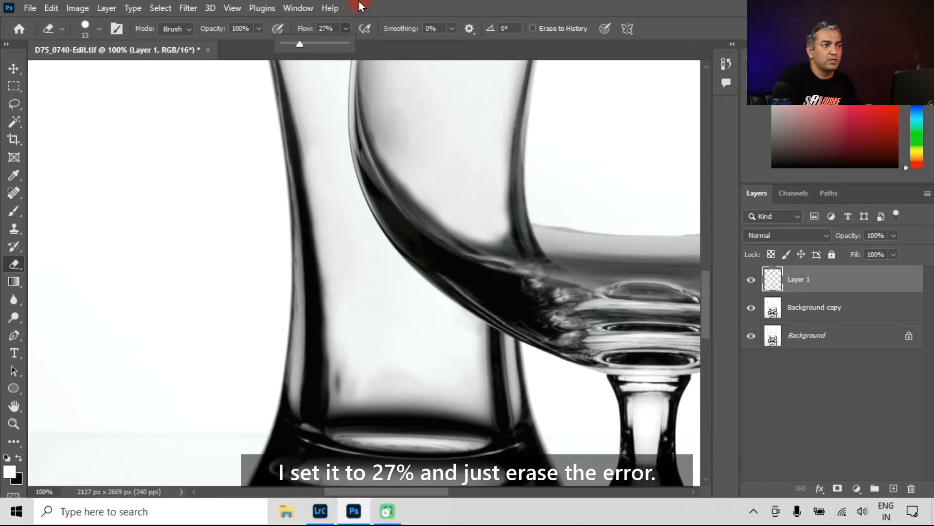
left_click(470, 138)
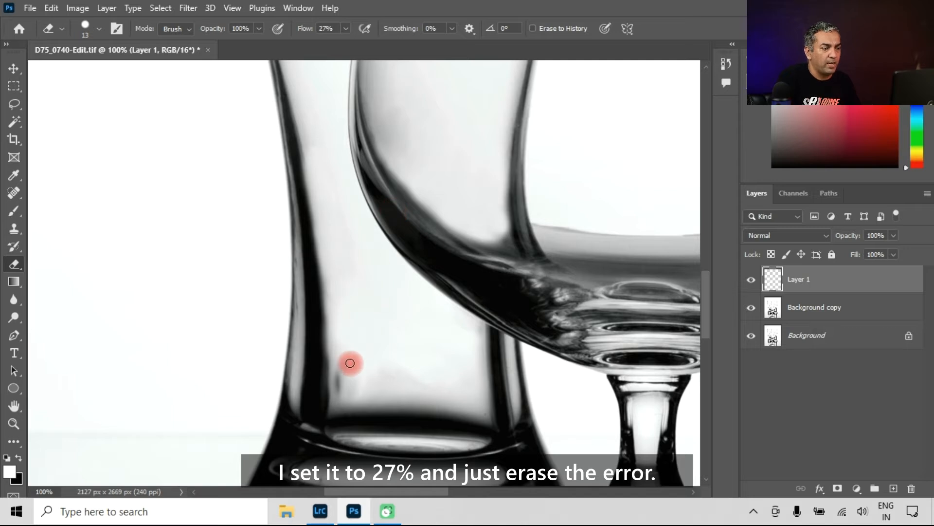
left_click_drag(338, 385, 339, 379)
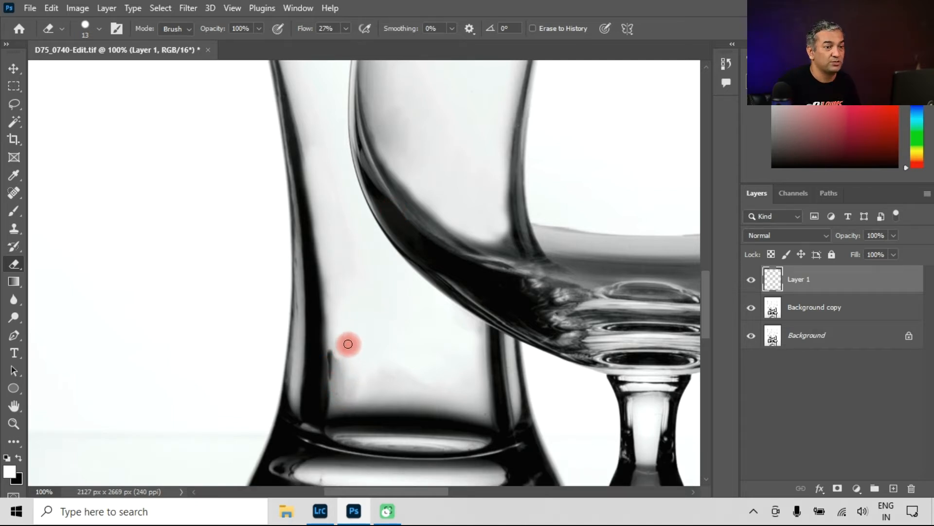
key("ctrl+z")
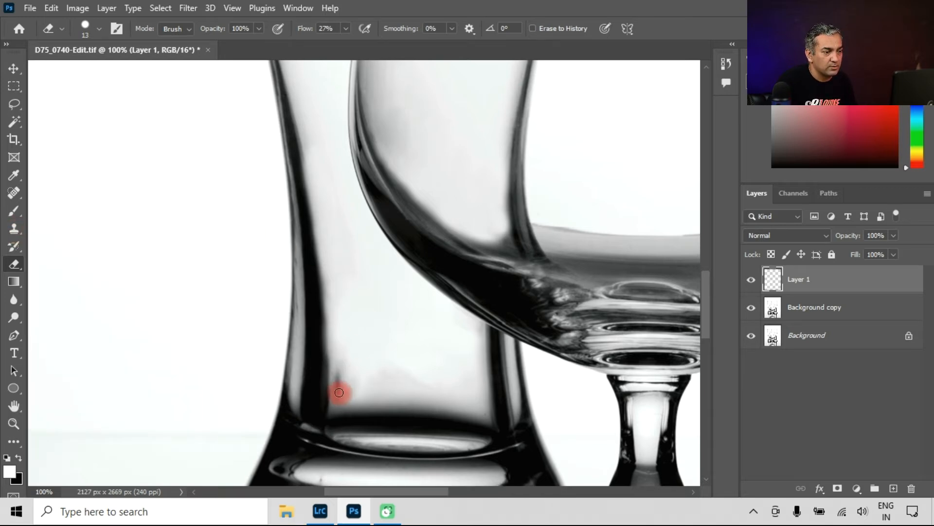
left_click(16, 229)
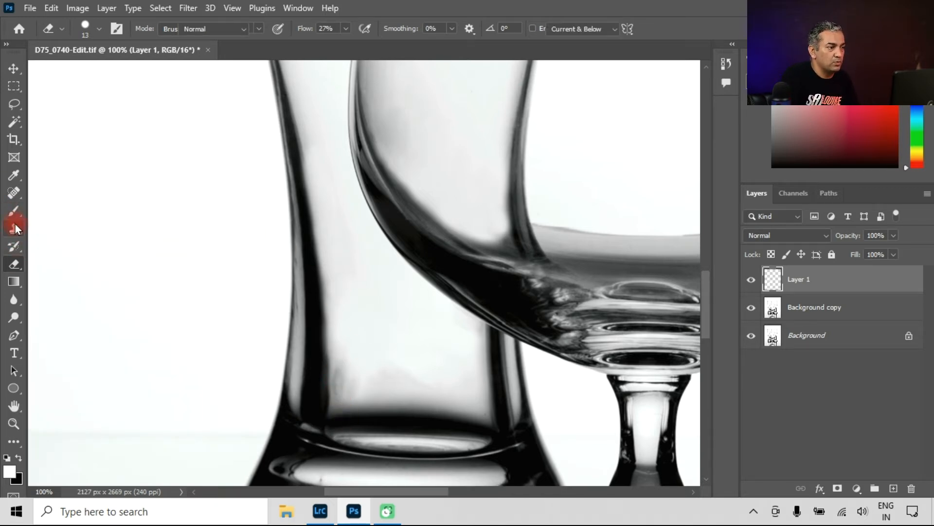
Reduce the clone brush to 40, undo a test stroke at the left tall glass's lower-left corner, and lower the flow to 31%
key("bracketleft")
key("bracketleft")
key("bracketleft")
left_click(357, 338, "alt")
left_click_drag(344, 363, 344, 371)
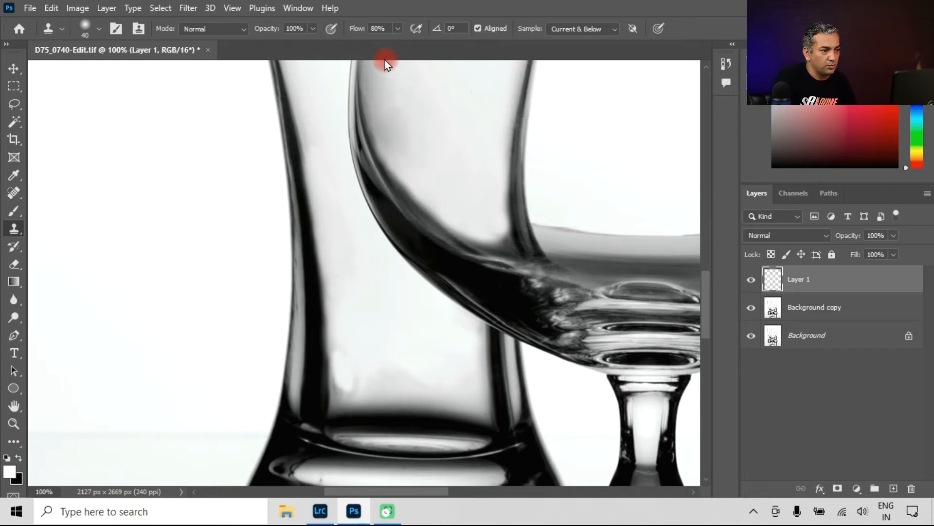
key("ctrl+z")
left_click(397, 28)
left_click_drag(400, 43, 368, 41)
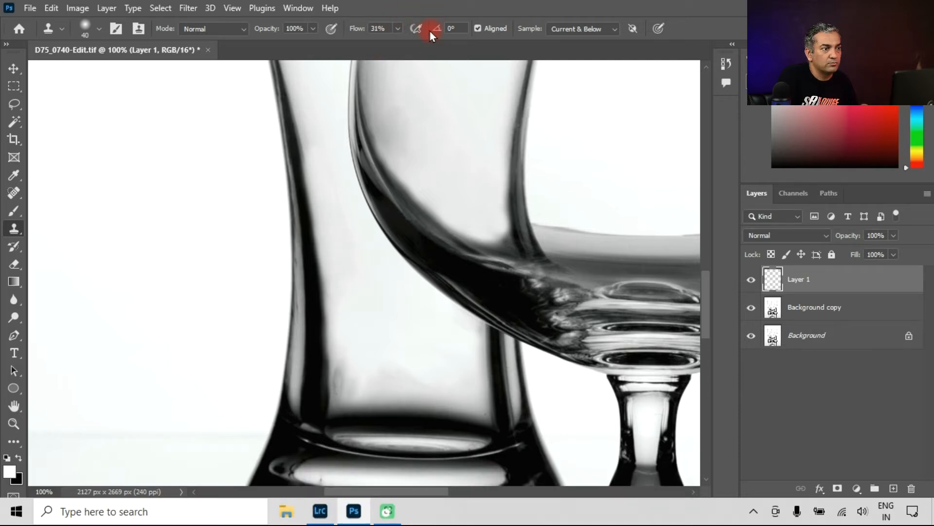
Lower the clone flow to 22% and blend the patchy tones in the light area above the left tall glass's base
left_click(370, 387)
left_click(367, 377)
left_click(341, 377)
left_click(398, 28)
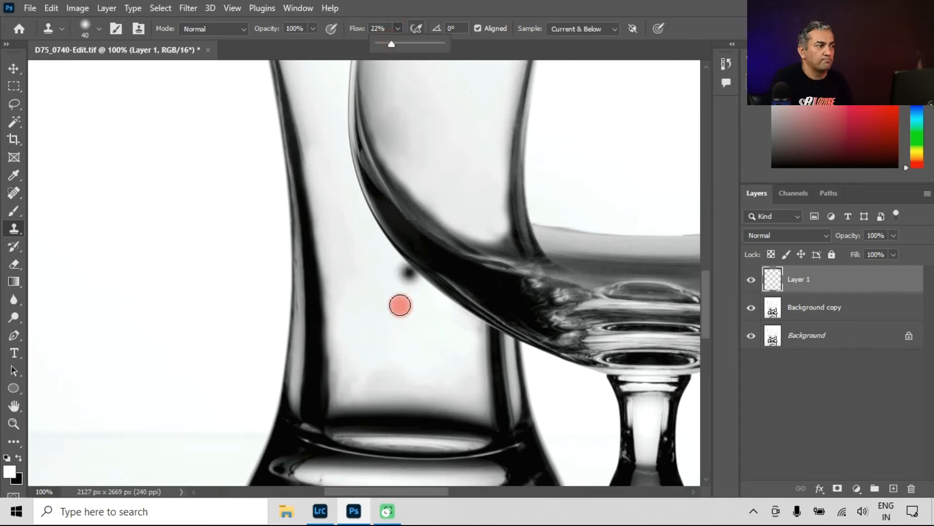
left_click(349, 365)
left_click(409, 390)
Even out the tone in the lower-right part of the light area inside the left tall glass with cloned strokes
left_click(451, 386, "alt")
mouse_move(462, 370)
left_mouse_down()
mouse_move(455, 386)
mouse_move(457, 377)
left_mouse_up()
left_click_drag(538, 363, 308, 382)
mouse_move(231, 408)
left_mouse_down()
mouse_move(204, 415)
mouse_move(217, 374)
left_mouse_up()
left_click_drag(226, 421, 218, 419)
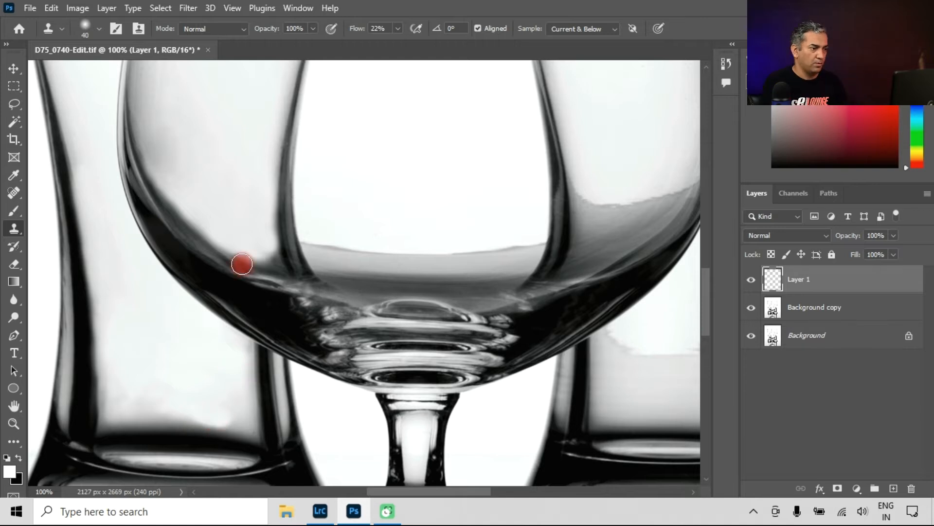
Raise the clone flow to 52% and cover the grey liquid-line edge across the middle of the snifter bowl
left_click_drag(400, 326, 358, 373)
left_click(397, 29)
left_click_drag(397, 45, 417, 45)
mouse_move(272, 281)
left_mouse_down()
mouse_move(312, 309)
mouse_move(286, 311)
mouse_move(331, 328)
mouse_move(397, 315)
mouse_move(326, 338)
mouse_move(335, 340)
mouse_move(493, 289)
mouse_move(434, 339)
mouse_move(313, 326)
mouse_move(433, 340)
left_mouse_up()
left_click(305, 256, "alt")
Clone light tone over the hard edge in the right section of the snifter bowl, enlarging the brush to 60
left_click(541, 202, "alt")
mouse_move(539, 224)
left_mouse_down()
mouse_move(543, 265)
mouse_move(594, 243)
mouse_move(647, 238)
mouse_move(543, 277)
mouse_move(615, 261)
left_mouse_up()
left_click(628, 243, "alt")
mouse_move(617, 266)
left_mouse_down()
mouse_move(582, 279)
mouse_move(546, 266)
mouse_move(604, 267)
mouse_move(546, 296)
mouse_move(615, 259)
mouse_move(533, 303)
mouse_move(571, 281)
left_mouse_up()
left_click(544, 252, "alt")
key("bracketright")
key("bracketright")
left_click(561, 256, "alt")
left_click(561, 254, "alt")
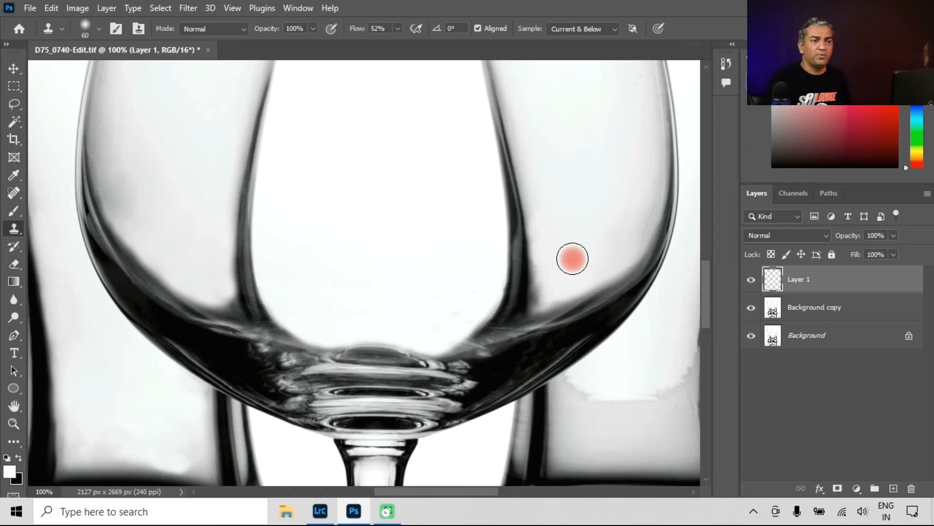
Reduce the clone brush to 35 and refine the lower-left corner of the snifter bowl's right section
key("bracketleft")
key("bracketleft")
key("bracketleft")
key("bracketleft")
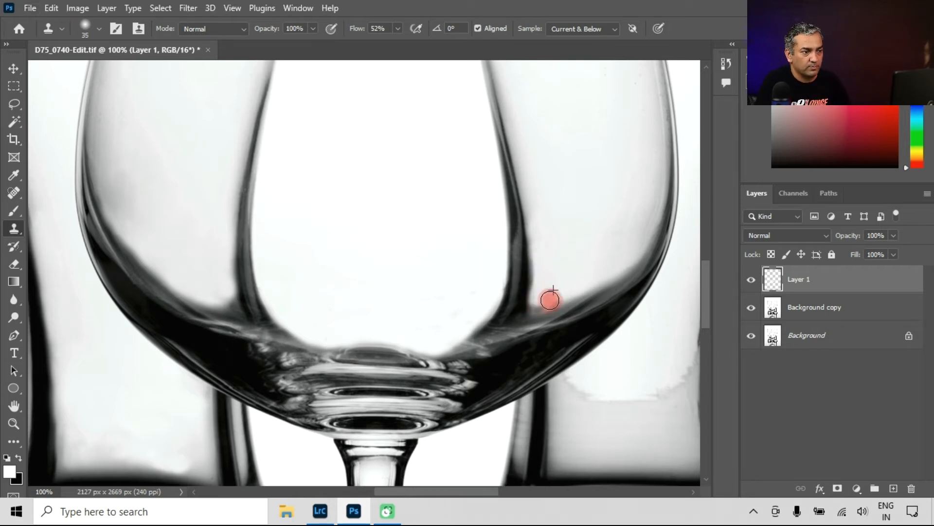
left_click(536, 277, "alt")
Enlarge the clone brush to 60 and clone light tone beside the inner right wall of the right tall glass
mouse_move(599, 387)
left_mouse_down()
mouse_move(317, 250)
mouse_move(296, 258)
left_mouse_up()
key("bracketright")
key("bracketright")
key("bracketright")
key("bracketright")
left_click(321, 244, "alt")
left_click_drag(399, 241, 401, 213)
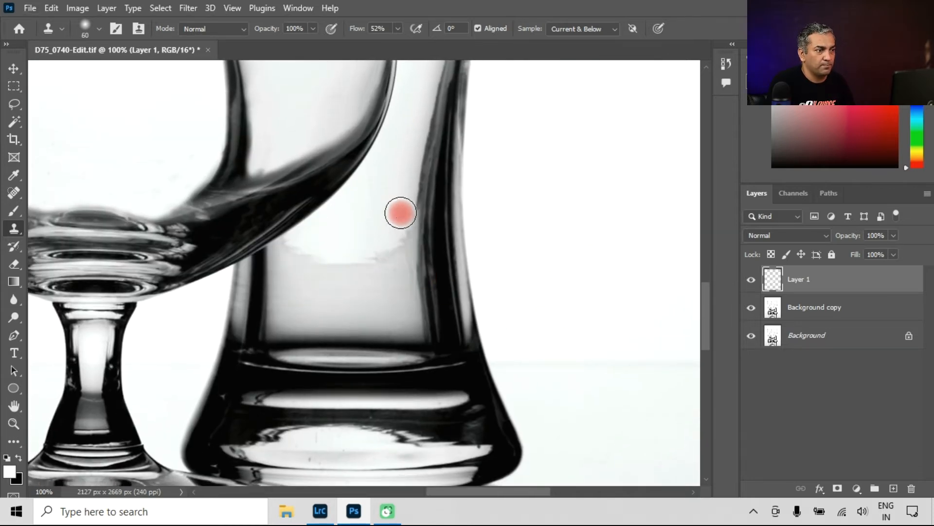
Reduce the clone brush to 30 and clone over the jagged horizontal edge inside the right tall glass
key("bracketleft")
key("bracketleft")
key("bracketleft")
left_click(334, 231, "alt")
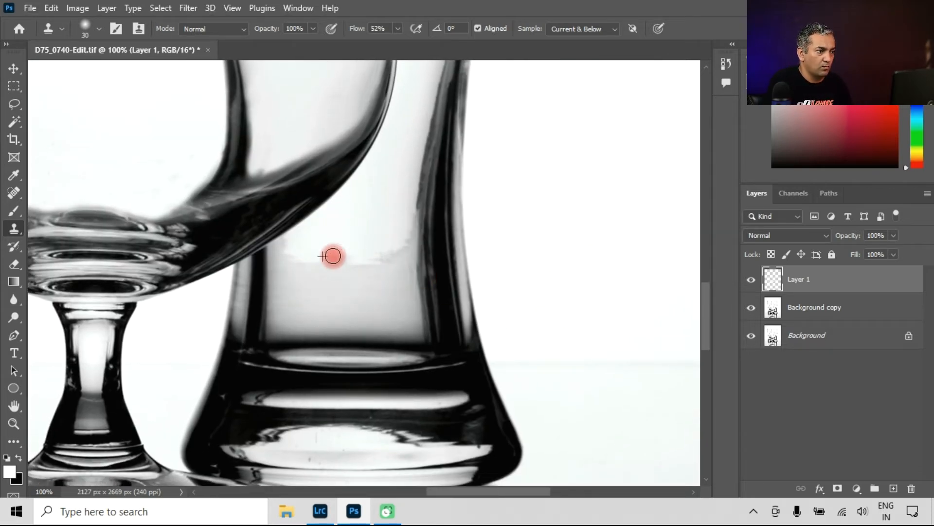
mouse_move(280, 253)
left_mouse_down()
mouse_move(283, 293)
mouse_move(300, 241)
mouse_move(317, 269)
mouse_move(345, 265)
mouse_move(287, 260)
mouse_move(329, 246)
mouse_move(326, 236)
mouse_move(316, 274)
mouse_move(298, 270)
mouse_move(351, 235)
mouse_move(336, 259)
mouse_move(292, 268)
mouse_move(339, 235)
mouse_move(289, 262)
mouse_move(351, 268)
mouse_move(370, 294)
left_mouse_up()
left_click(298, 244, "alt")
left_click(342, 253, "alt")
Enlarge the clone brush and cover the remaining hard-edge traces below the snifter bowl inside the right tall glass
key("ctrl+plus")
key("ctrl+minus")
key("bracketright")
key("bracketright")
key("bracketright")
left_click(326, 237, "alt")
left_click(329, 242, "alt")
left_click(14, 264)
left_click(14, 226)
left_click(339, 234, "alt")
left_click(355, 233, "alt")
left_click(388, 224, "alt")
mouse_move(400, 258)
left_mouse_down()
mouse_move(404, 238)
mouse_move(407, 258)
left_mouse_up()
Clone light tone down the left part of the grey area in the right tall glass, then enlarge the brush further
left_click(359, 250, "alt")
mouse_move(305, 268)
left_mouse_down()
mouse_move(285, 261)
mouse_move(285, 273)
mouse_move(312, 285)
mouse_move(316, 302)
mouse_move(297, 313)
left_mouse_up()
left_click(329, 249, "alt")
key("bracketright")
key("bracketright")
key("bracketright")
key("bracketright")
key("bracketright")
Lighten the grey area just above the right tall glass's base with broad cloned strokes
left_click(336, 269, "alt")
left_click_drag(372, 277, 306, 319)
left_click(325, 301, "alt")
left_click_drag(314, 307, 292, 304)
left_click(318, 298, "alt")
left_click_drag(297, 312, 399, 308)
left_click(347, 289, "alt")
Try cloning light tone down both sides of the area above the right tall glass's base, then undo the last three edits
left_click(13, 265)
left_click(13, 228)
mouse_move(384, 256)
left_mouse_down()
mouse_move(390, 301)
mouse_move(368, 321)
left_mouse_up()
left_click(376, 253, "alt")
left_click(319, 240)
left_click_drag(281, 261, 262, 287)
key("ctrl+z")
key("ctrl+z")
key("ctrl+z")
Reduce the clone brush to 35 and clean up the inner edge of the right tall glass's right wall
key("bracketleft")
key("bracketleft")
key("bracketleft")
key("bracketleft")
key("bracketleft")
key("bracketleft")
key("bracketleft")
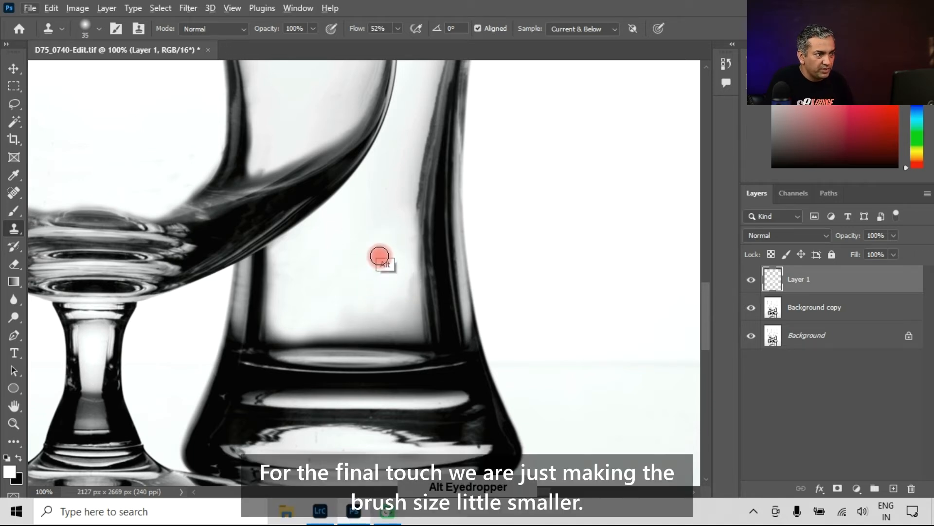
left_click(388, 210, "alt")
left_click(396, 196, "alt")
left_click_drag(402, 202, 411, 239)
left_click(412, 291, "alt")
left_click(411, 288)
Enlarge the clone brush to 70 and blend the bottom and lower-right corner of the light area above the right tall glass's base
left_click(374, 292, "alt")
key("bracketright")
key("bracketright")
key("bracketright")
key("bracketright")
key("bracketright")
left_click(359, 299, "alt")
mouse_move(338, 298)
left_mouse_down()
mouse_move(352, 316)
mouse_move(336, 325)
left_mouse_up()
left_click(381, 297, "alt")
mouse_move(403, 318)
left_mouse_down()
mouse_move(415, 283)
mouse_move(419, 328)
left_mouse_up()
left_click(395, 277, "alt")
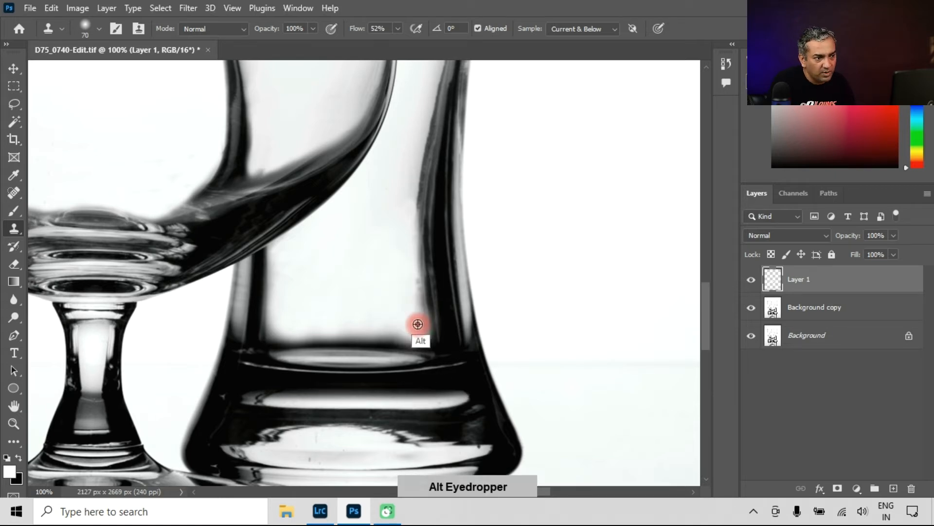
View the whole image and toggle Layer 1's visibility to compare the retouching with the original
key("ctrl+0")
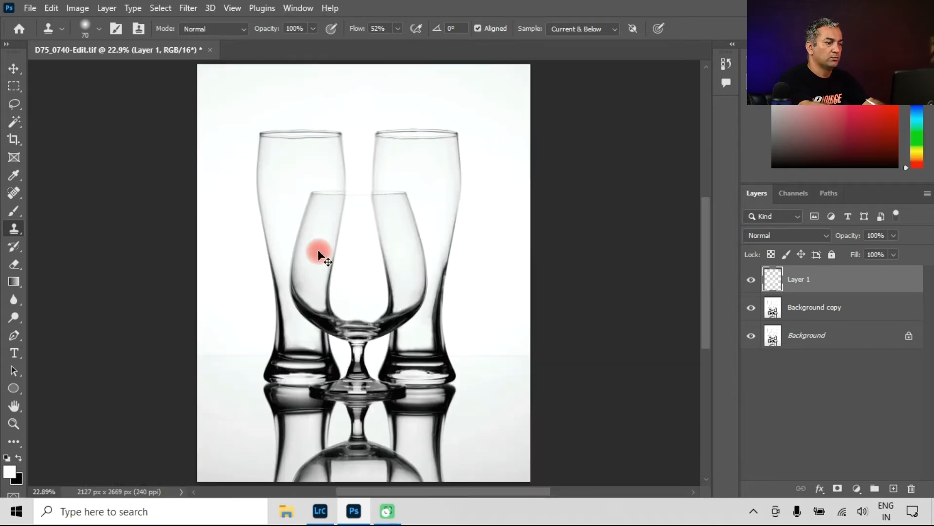
left_click(751, 279)
left_click(751, 280)
left_click(751, 280)
left_click(751, 279)
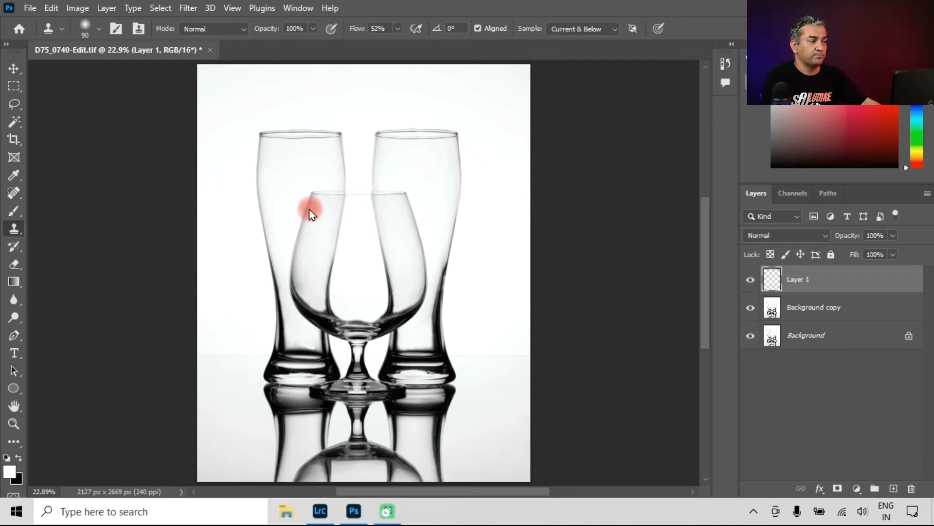
Reduce the clone brush to 40 and clone out the back edge of the snifter's rim on its left side
key("ctrl+1")
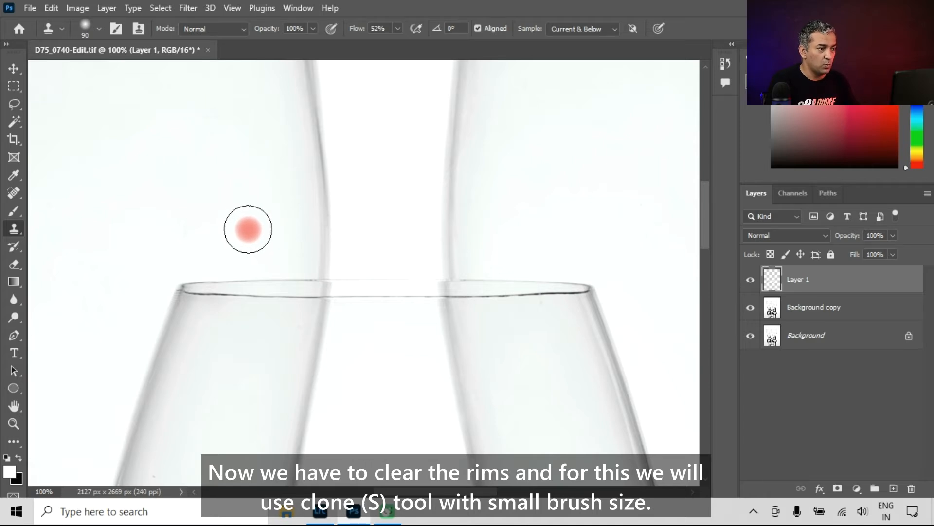
key("bracketleft")
key("bracketleft")
key("bracketleft")
key("bracketleft")
key("bracketleft")
left_click_drag(216, 284, 309, 280)
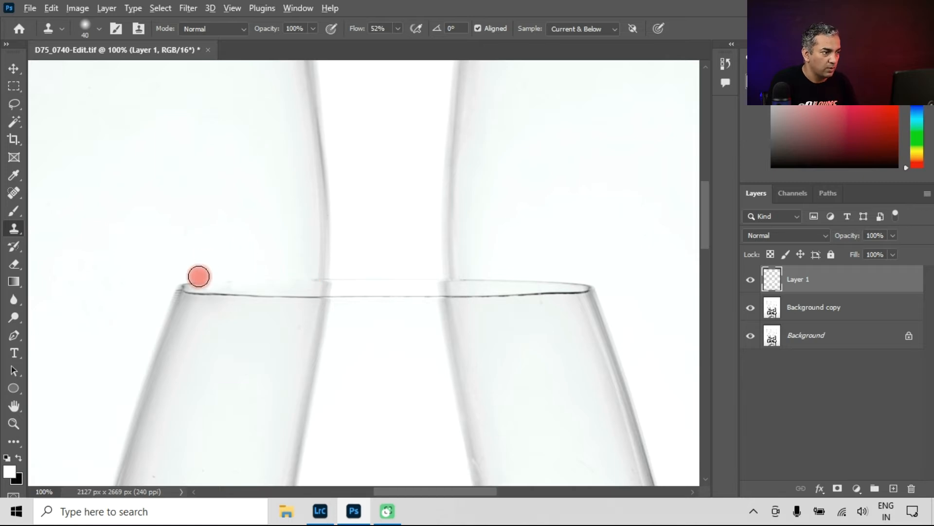
Clone out the front edge of the snifter's rim across the left tall glass
left_click(190, 276, "alt")
mouse_move(191, 287)
left_mouse_down()
mouse_move(210, 288)
mouse_move(222, 314)
mouse_move(227, 289)
mouse_move(201, 302)
mouse_move(246, 263)
mouse_move(244, 283)
mouse_move(264, 270)
mouse_move(256, 275)
mouse_move(265, 300)
mouse_move(247, 288)
mouse_move(321, 300)
left_mouse_up()
left_click(221, 315, "alt")
left_click(246, 263, "alt")
left_click(267, 299, "alt")
left_click(292, 313, "alt")
left_click(326, 307, "alt")
Clone white background over the snifter's rim lines in the gap between the two tall glasses
left_click(351, 256, "alt")
mouse_move(342, 292)
left_mouse_down()
mouse_move(367, 318)
mouse_move(413, 298)
left_mouse_up()
left_click(371, 291, "alt")
mouse_move(361, 284)
left_mouse_down()
mouse_move(430, 294)
mouse_move(471, 274)
mouse_move(562, 286)
mouse_move(465, 284)
left_mouse_up()
left_click(449, 313, "alt")
Clone out the right part of the snifter's rim up to its right corner
left_click(494, 265, "alt")
left_click(567, 272, "alt")
left_click(565, 278, "alt")
mouse_move(557, 291)
left_mouse_down()
mouse_move(543, 267)
mouse_move(543, 275)
mouse_move(576, 270)
mouse_move(586, 308)
mouse_move(574, 279)
mouse_move(583, 290)
mouse_move(585, 269)
mouse_move(578, 286)
mouse_move(585, 283)
mouse_move(568, 288)
mouse_move(470, 285)
mouse_move(525, 288)
mouse_move(474, 289)
mouse_move(504, 285)
left_mouse_up()
left_click(575, 280, "alt")
left_click(586, 308, "alt")
left_click(574, 278, "alt")
left_click(584, 271, "alt")
Clone over the leftover rim traces at the right tall glass's left wall and along the snifter's upper right
left_click(442, 273, "alt")
left_click_drag(444, 280, 445, 284)
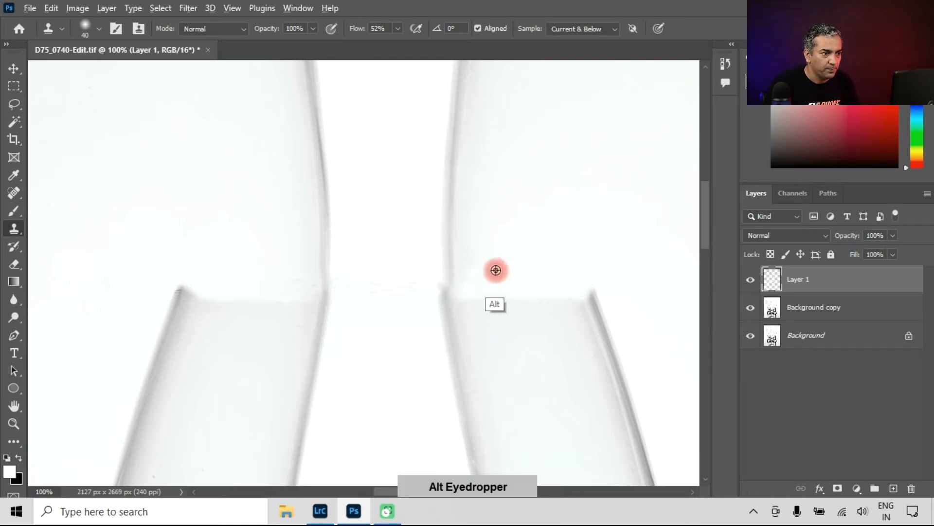
left_click(495, 270, "alt")
mouse_move(497, 286)
left_mouse_down()
mouse_move(462, 281)
mouse_move(582, 255)
mouse_move(684, 285)
mouse_move(700, 275)
mouse_move(703, 255)
mouse_move(736, 242)
mouse_move(720, 249)
mouse_move(704, 231)
mouse_move(711, 197)
left_mouse_up()
left_click(569, 292)
Enlarge the clone brush to 60 and clone out the rim of the right tall glass
mouse_move(568, 293)
left_mouse_down()
mouse_move(456, 499)
mouse_move(503, 493)
left_mouse_up()
mouse_move(239, 199)
left_mouse_down()
mouse_move(393, 184)
mouse_move(497, 197)
mouse_move(558, 206)
left_mouse_up()
key("]")
key("]")
mouse_move(221, 199)
left_mouse_down()
mouse_move(245, 209)
mouse_move(284, 190)
mouse_move(404, 210)
mouse_move(578, 204)
left_mouse_up()
left_click_drag(273, 215, 376, 223)
left_click_drag(261, 221, 554, 220)
left_click_drag(344, 199, 355, 185)
Clone white background over the upper edge and left corner of the left tall glass's rim on Layer 1
left_click(355, 185, "alt")
mouse_move(204, 209)
left_mouse_down()
mouse_move(652, 228)
mouse_move(177, 217)
mouse_move(497, 211)
left_mouse_up()
left_click(190, 188, "alt")
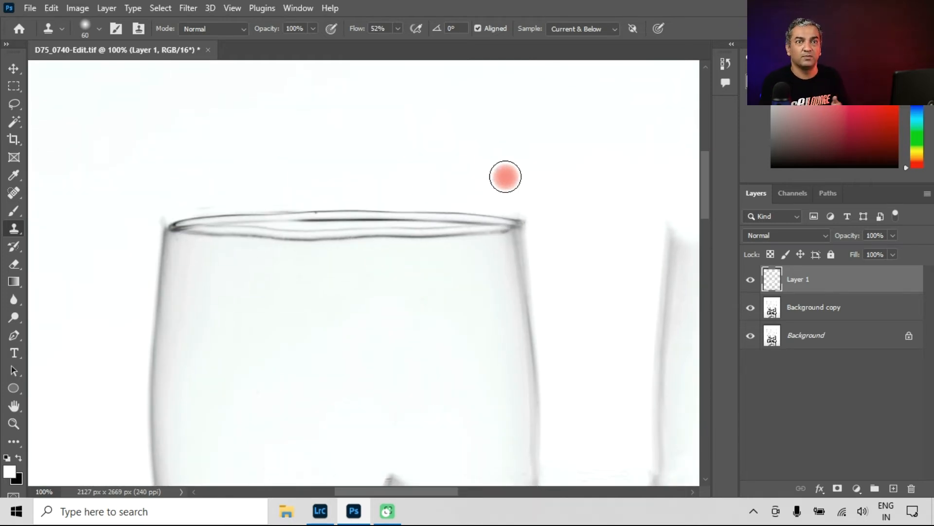
left_click(199, 182, "alt")
left_click_drag(179, 206, 238, 225)
left_click(182, 269, "alt")
left_click_drag(189, 246, 248, 221)
Clone out the remaining rim lines across the left tall glass up to its right corner
left_click(208, 174, "alt")
mouse_move(214, 202)
left_mouse_down()
mouse_move(263, 219)
mouse_move(459, 217)
mouse_move(406, 231)
mouse_move(455, 239)
mouse_move(292, 232)
mouse_move(415, 250)
mouse_move(442, 265)
left_mouse_up()
left_click(413, 196, "alt")
left_click(280, 198, "alt")
left_click(479, 269, "alt")
mouse_move(475, 222)
left_mouse_down()
mouse_move(323, 253)
mouse_move(180, 237)
left_mouse_up()
left_click(546, 199, "alt")
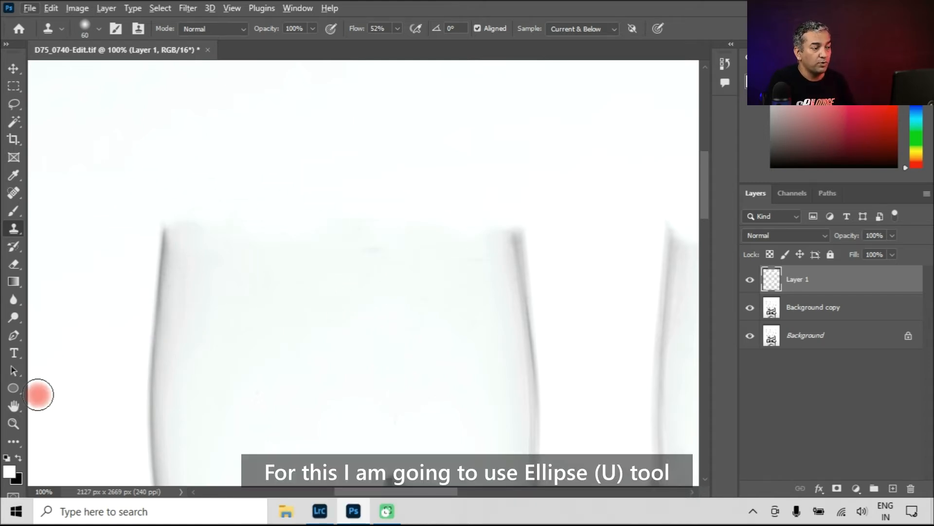
Set up the Ellipse tool in Shape mode with no fill and a 1.76 px black stroke
left_click(12, 392)
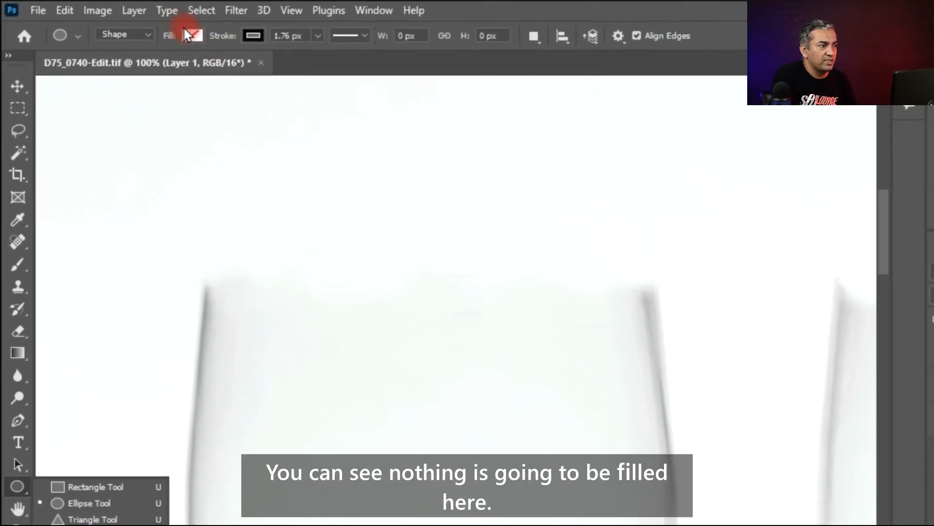
left_click(194, 36)
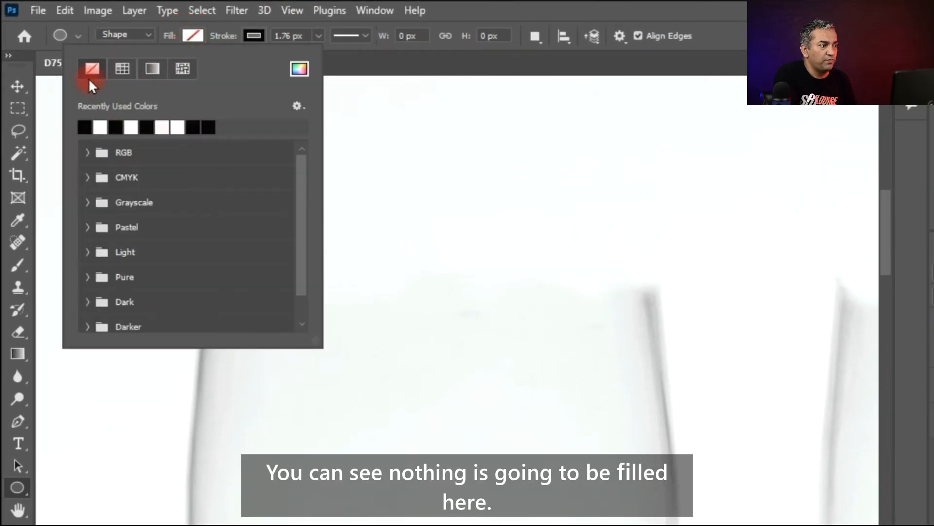
left_click(190, 35)
left_click(254, 36)
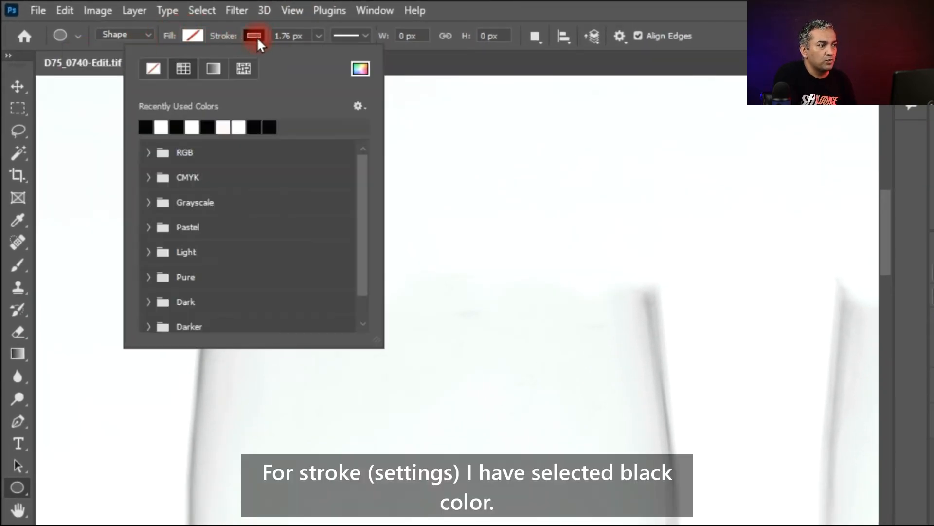
left_click(152, 131)
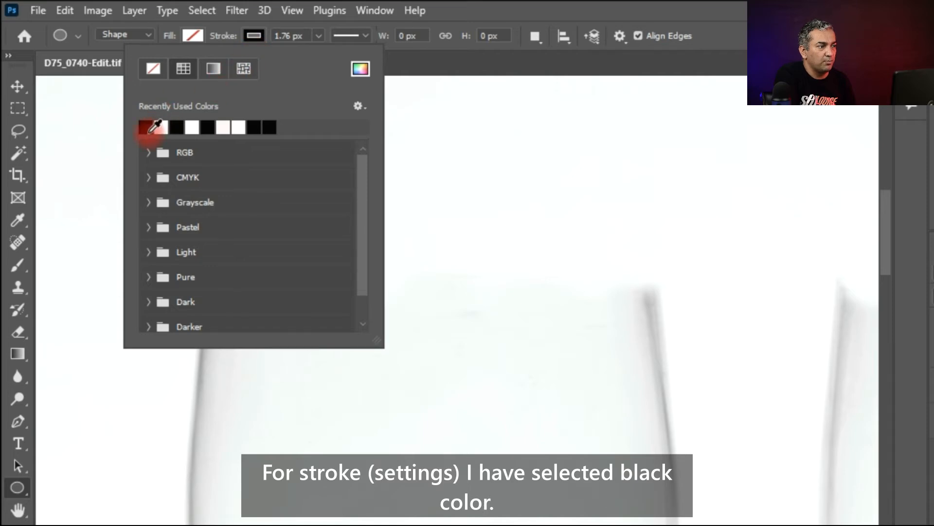
left_click(318, 36)
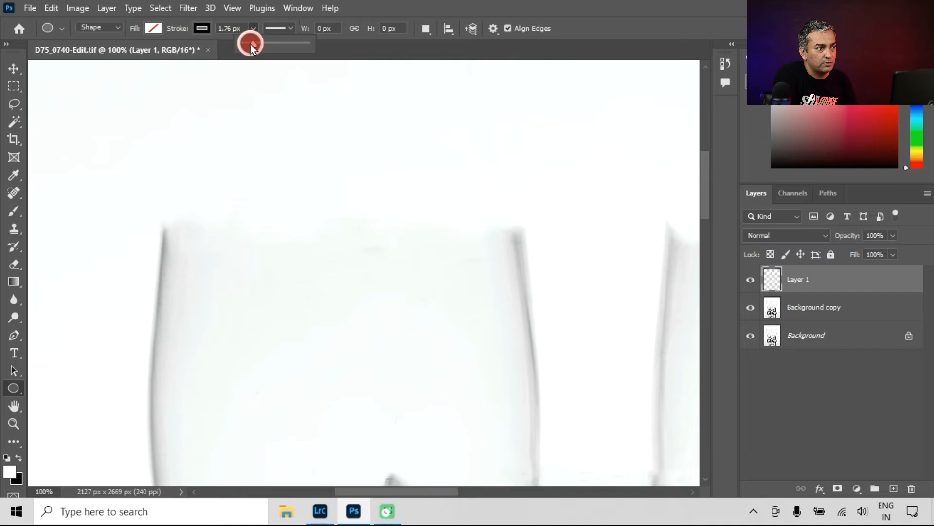
left_click_drag(249, 43, 252, 44)
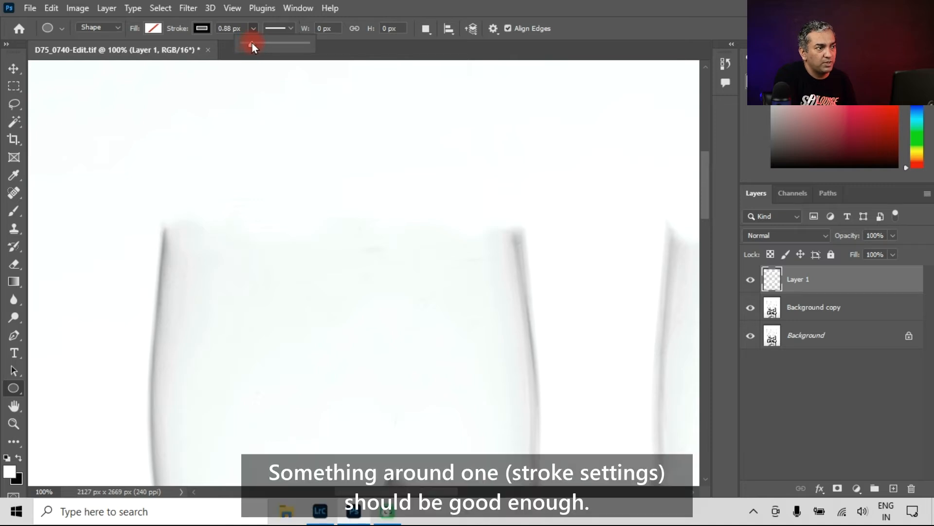
left_click_drag(252, 44, 253, 46)
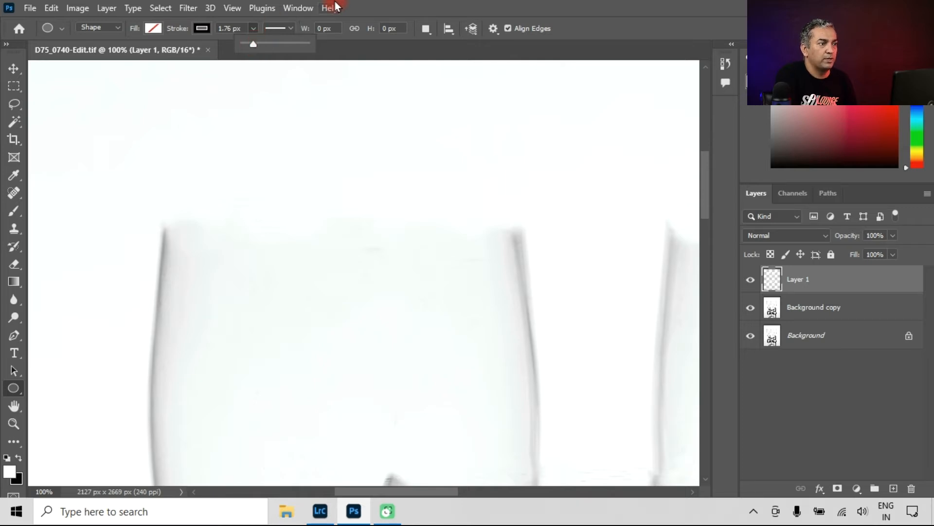
left_click(489, 12)
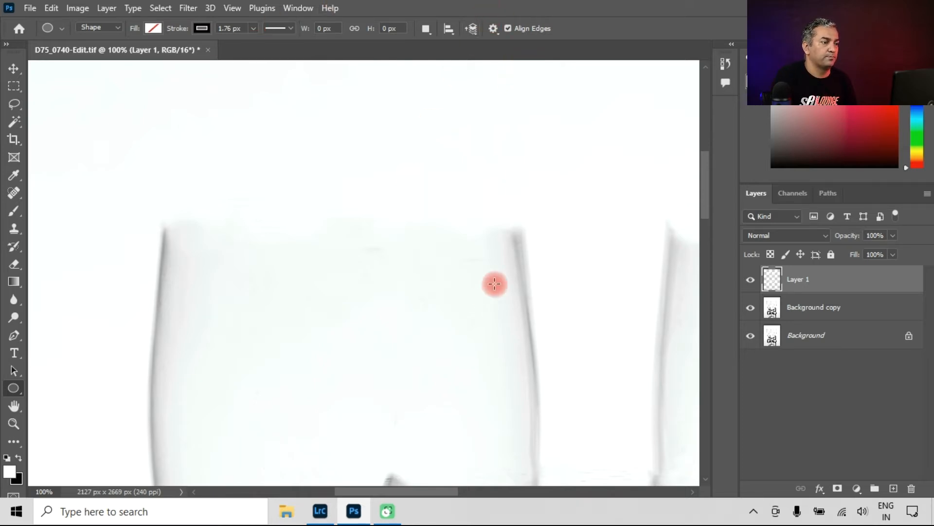
Draw an ellipse across the left tall glass's opening and resize it to about 513 by 36 px
left_click_drag(153, 204, 518, 249)
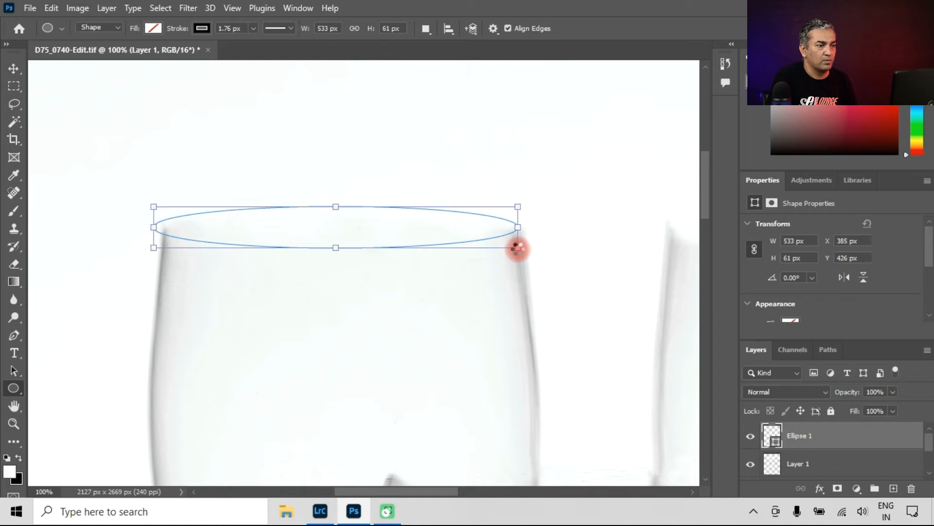
left_click_drag(153, 229, 165, 227)
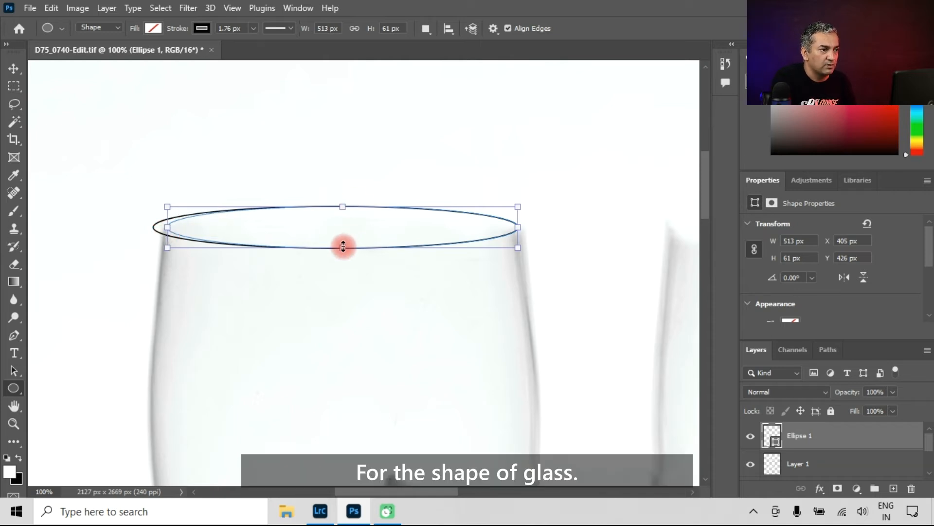
mouse_move(344, 247)
left_mouse_down()
mouse_move(349, 231)
mouse_move(348, 240)
left_mouse_up()
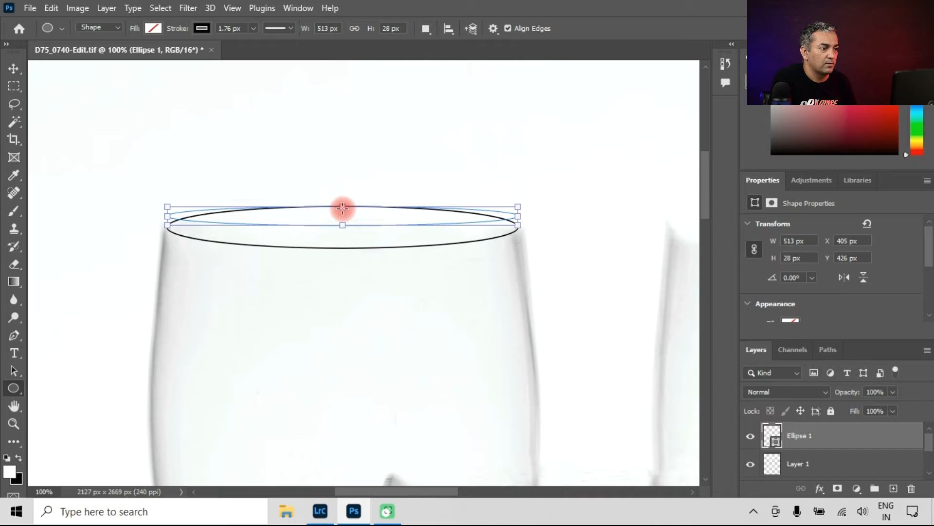
left_click_drag(343, 230, 343, 234)
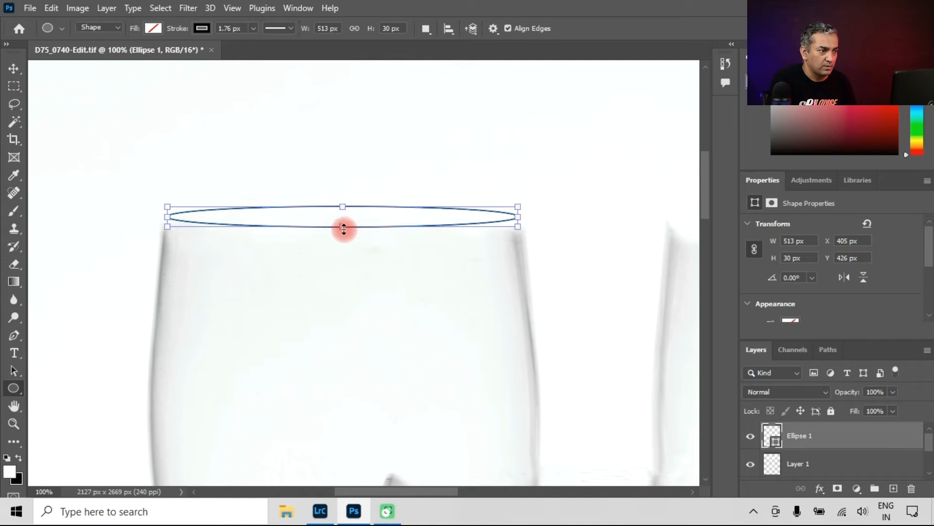
left_click_drag(344, 229, 343, 235)
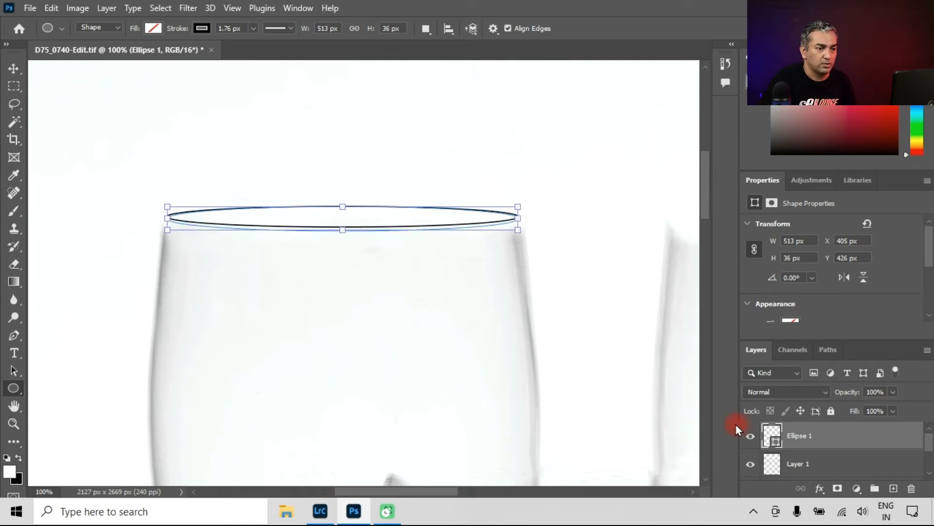
Close the Properties panel group to give the layer list more room
scroll(755, 443, "down", 1)
left_click_drag(757, 340, 758, 323)
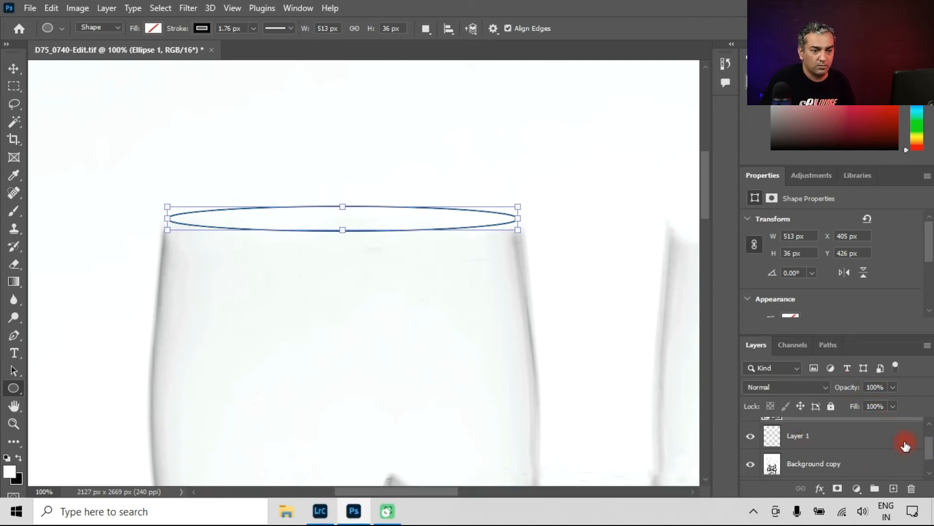
left_click(926, 178)
left_click(856, 215)
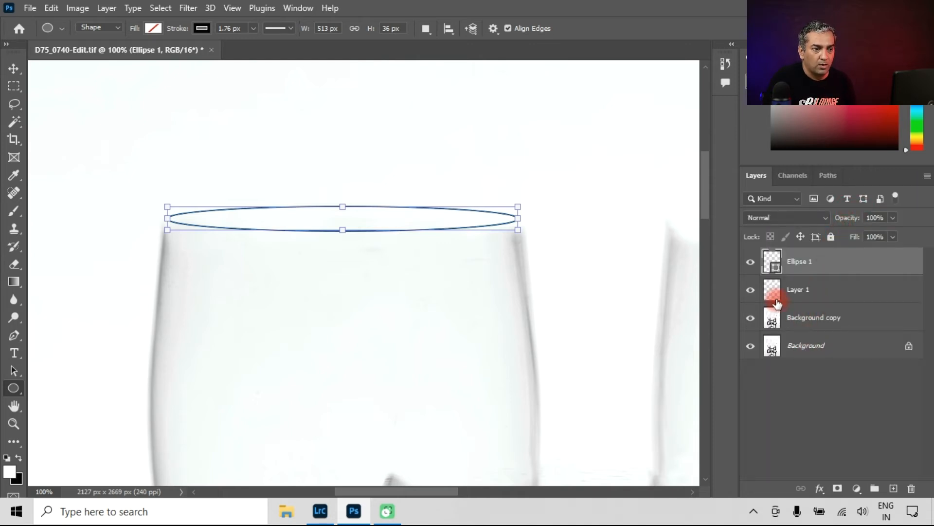
Hide and reshow Layer 1 to compare the ellipse with the original rim, trying an ellipse height of 46 px
left_click(749, 315)
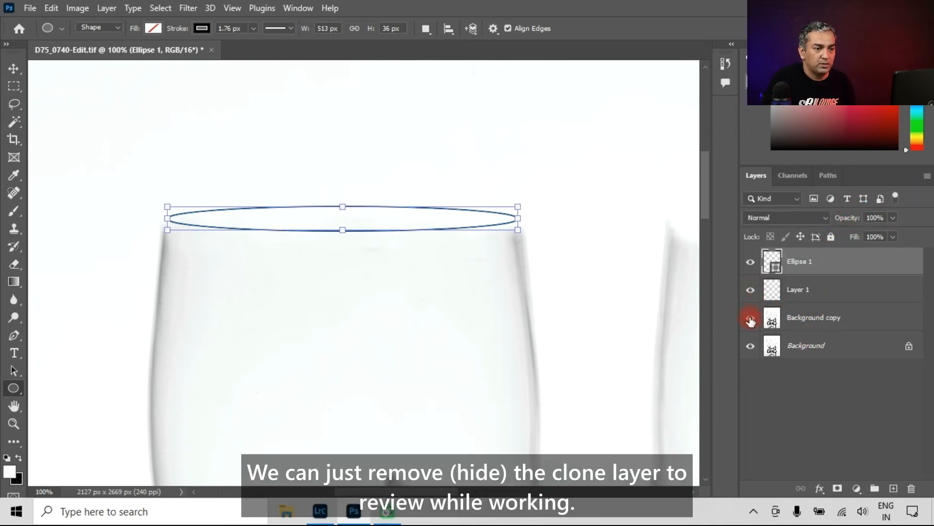
left_click(750, 290)
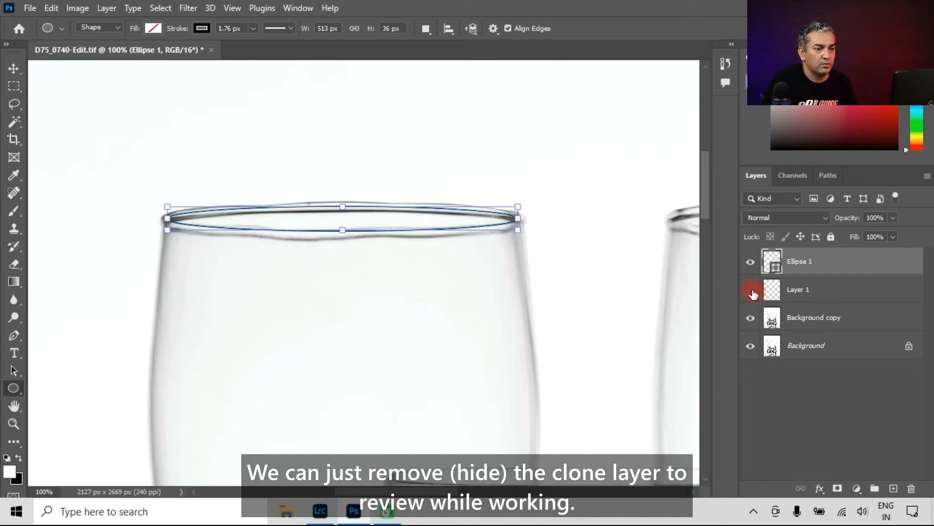
left_click(752, 290)
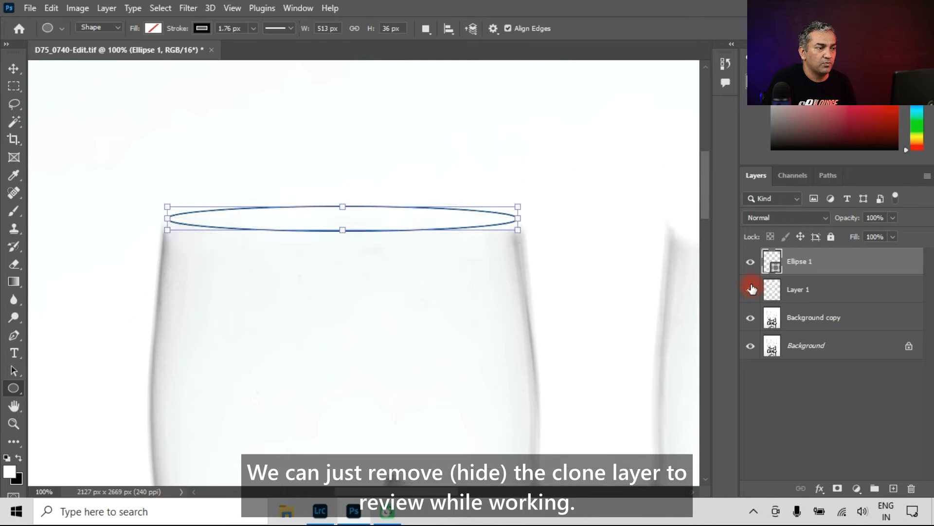
left_click(755, 291)
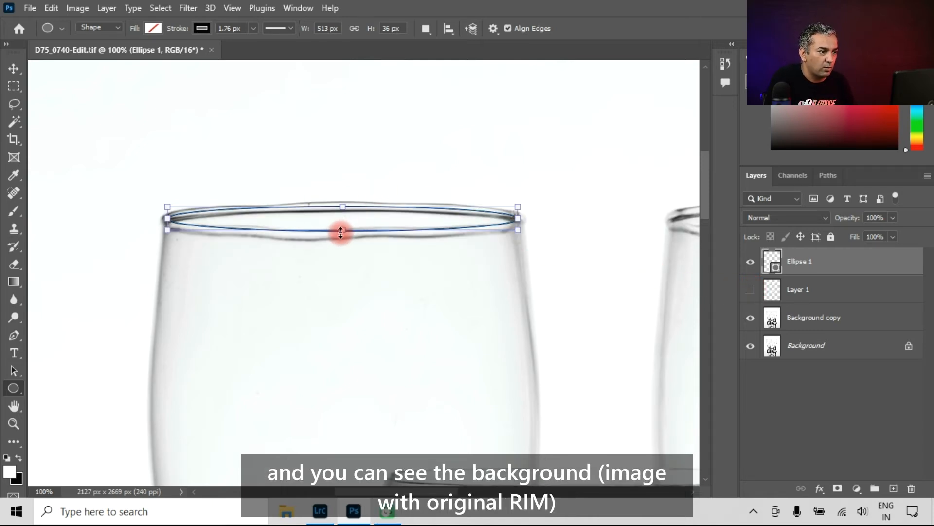
left_click_drag(342, 229, 342, 237)
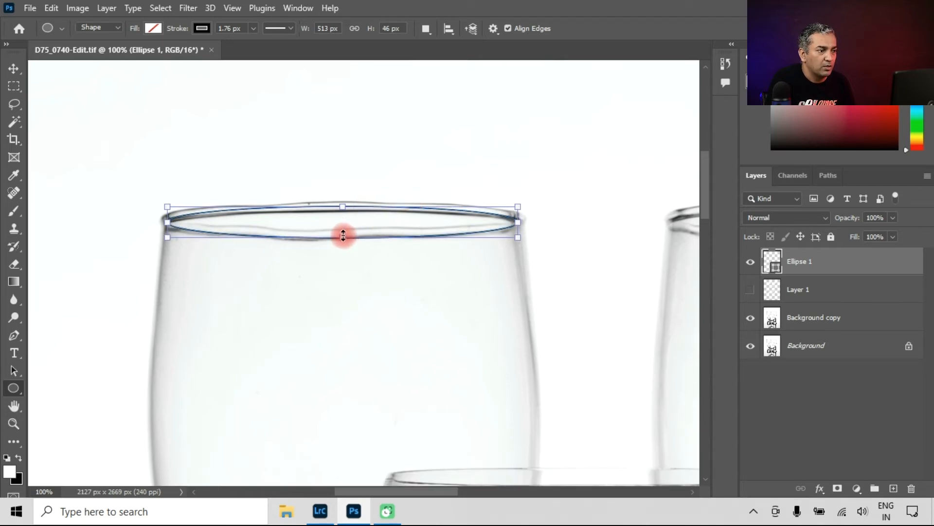
key("ctrl+z")
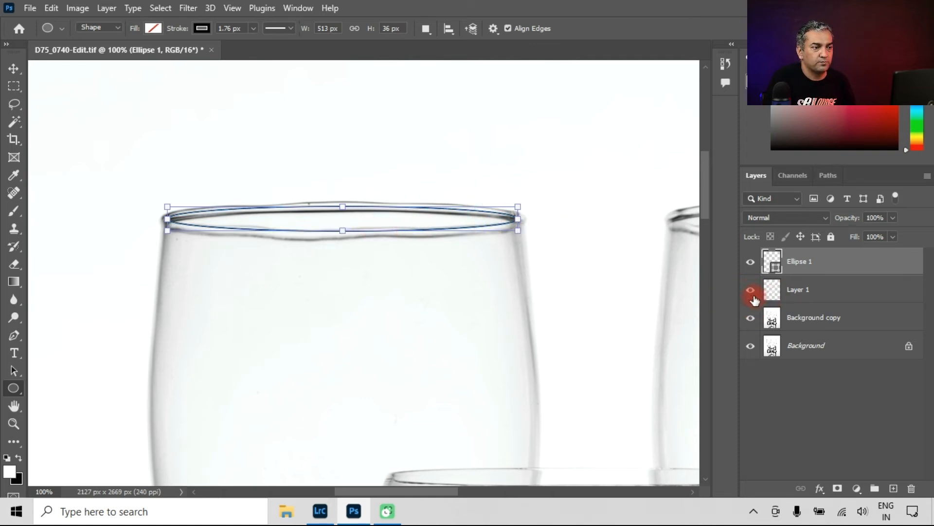
left_click(752, 293)
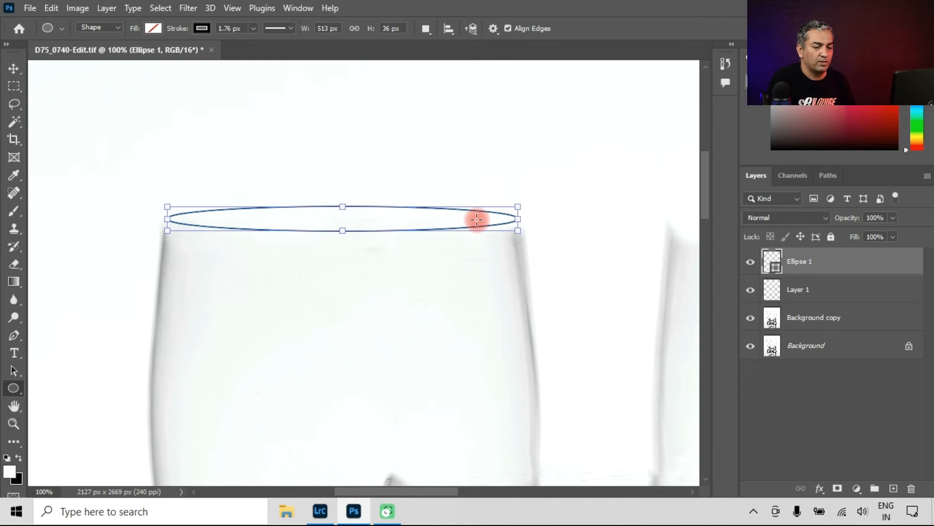
Deselect the ellipse's path and lower the Ellipse 1 layer's opacity to 35%
key("Return")
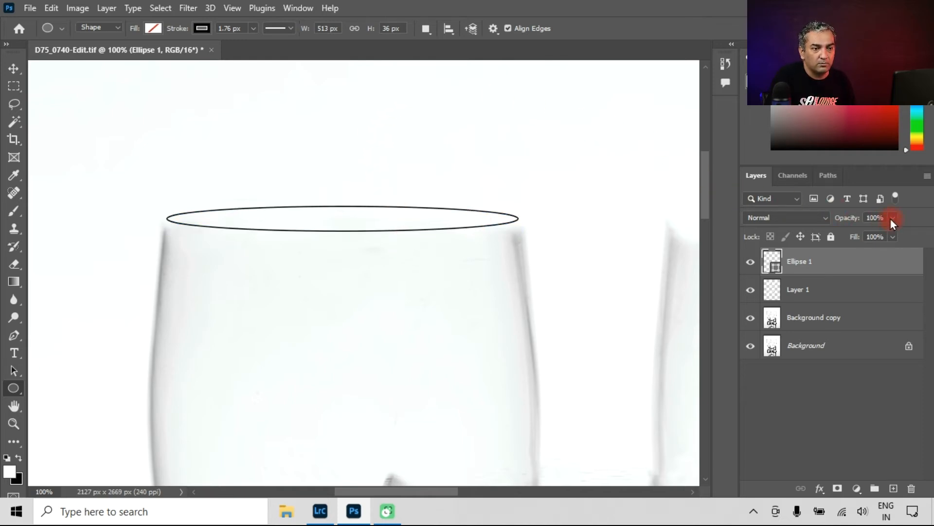
left_click_drag(891, 218, 852, 234)
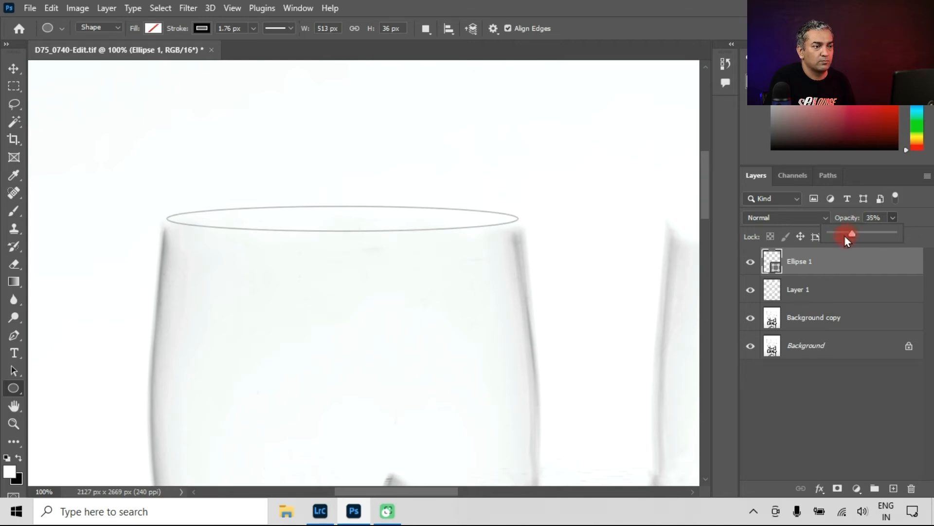
left_click(833, 256)
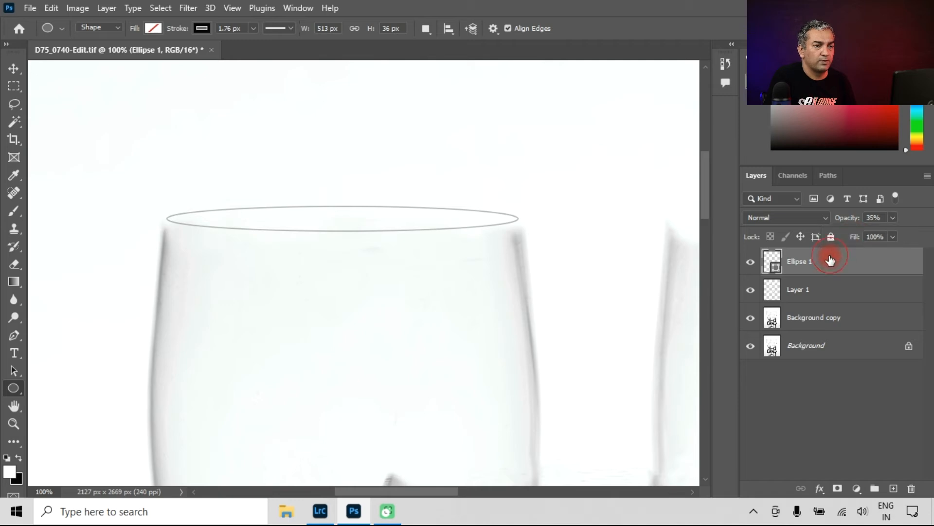
Move the ellipse down onto the ends of the left tall glass's walls, at X 659.50 px and Y 460.00 px
key("ctrl")
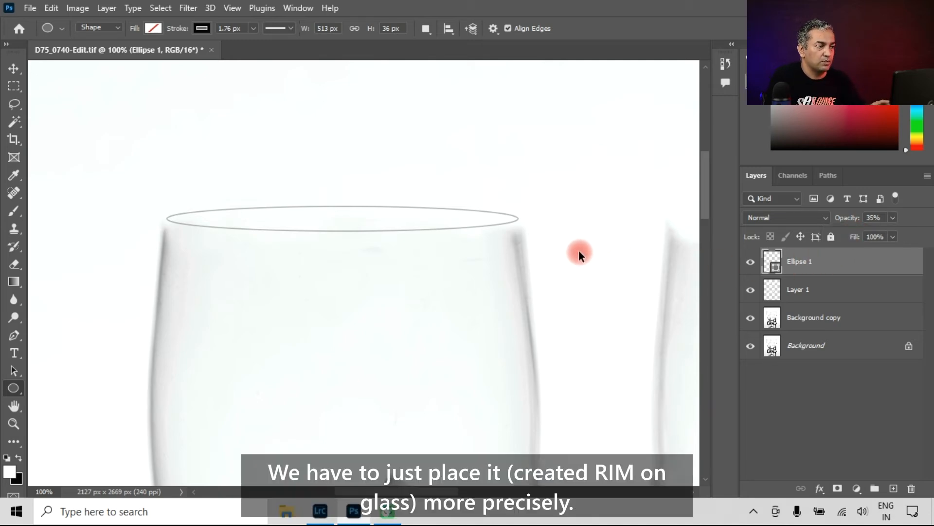
key("ctrl+t")
left_click_drag(384, 221, 382, 231)
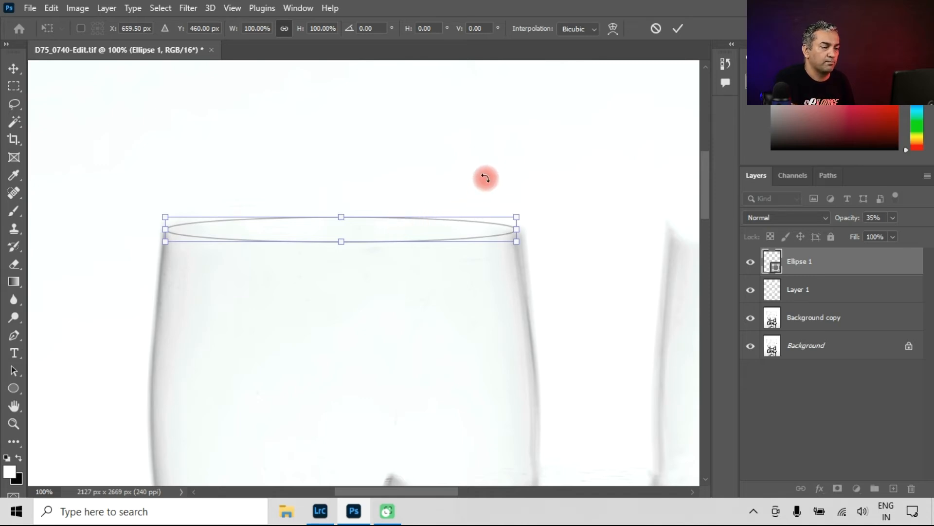
key("Return")
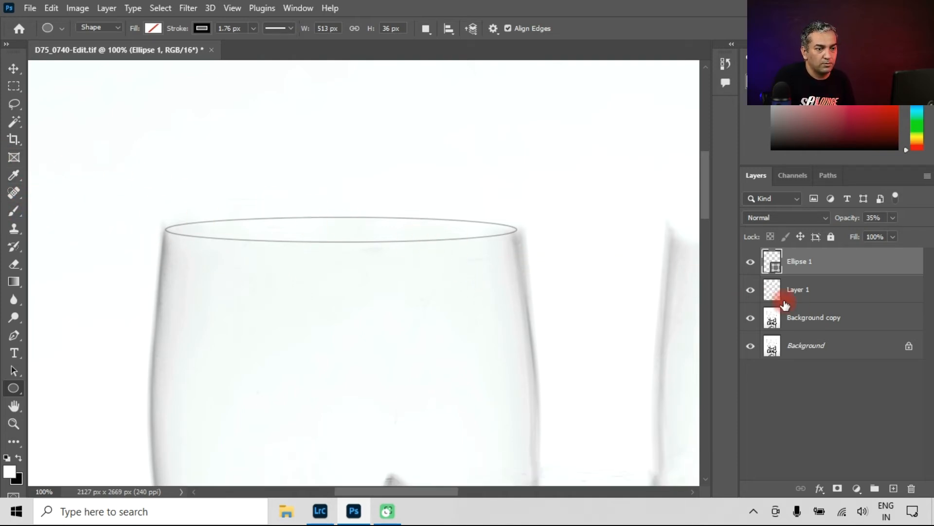
On Layer 1, reduce the clone brush to 35 and clone white over the wall ends protruding beyond the ellipse
left_click(806, 300)
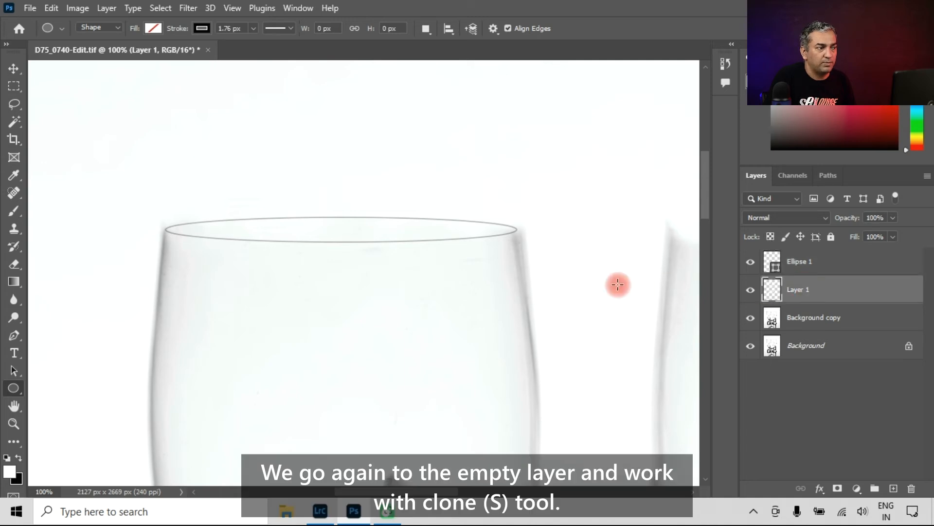
left_click(14, 228)
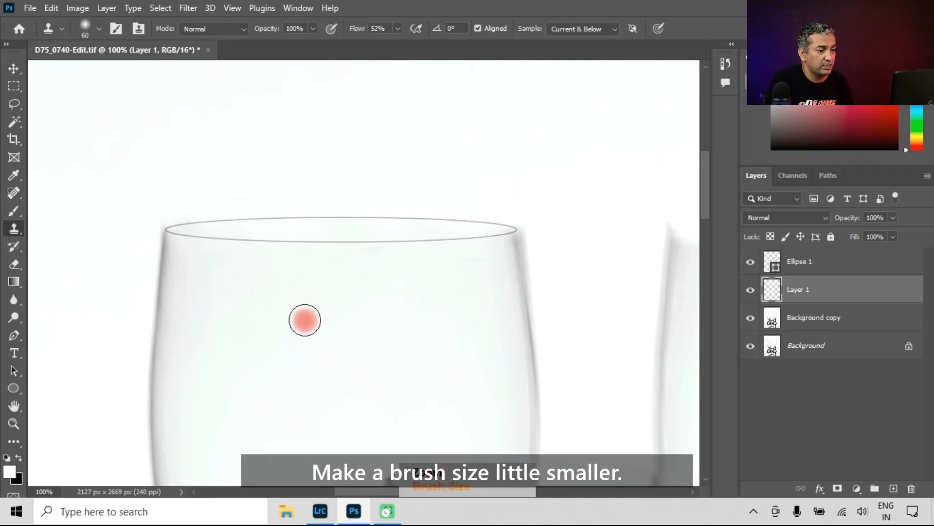
key("bracketleft")
key("bracketleft")
key("bracketleft")
key("bracketleft")
key("alt")
left_click(144, 206, "alt")
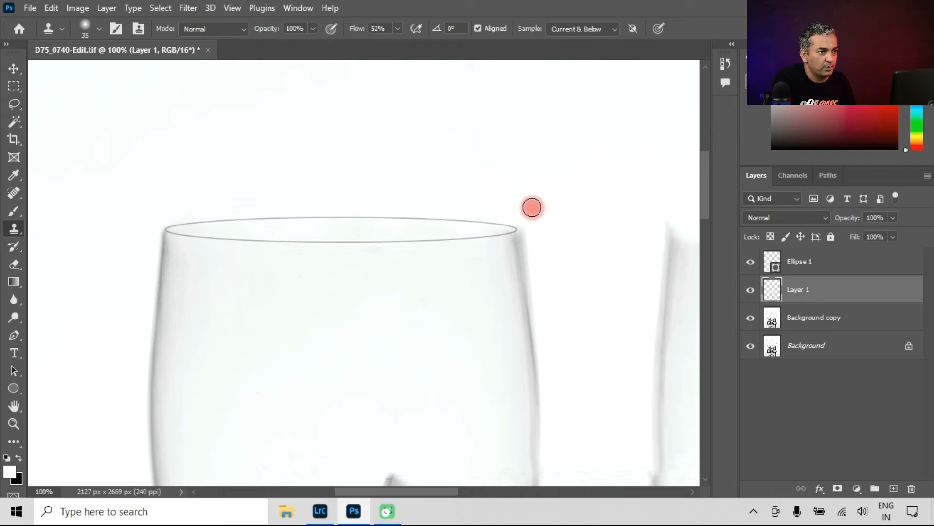
mouse_move(523, 213)
left_mouse_down()
mouse_move(535, 274)
mouse_move(527, 238)
left_mouse_up()
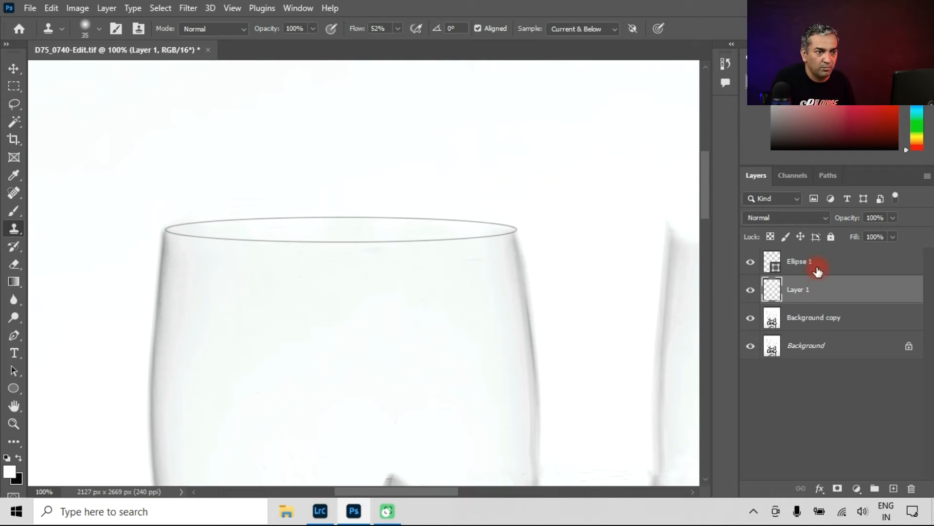
Transform the ellipse slightly narrower to meet the glass's right wall, and reselect Layer 1
left_click(817, 270)
key("ctrl+t")
left_click_drag(517, 229, 515, 229)
key("Return")
left_click(808, 290)
key("space")
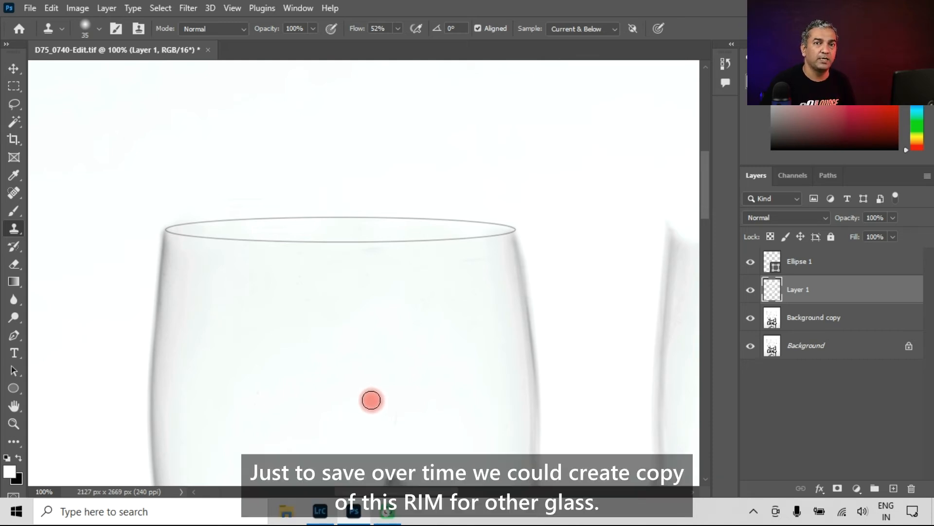
Keep the Ellipse 1 layer at 35% opacity and duplicate it for the right tall glass's rim
left_click(828, 265)
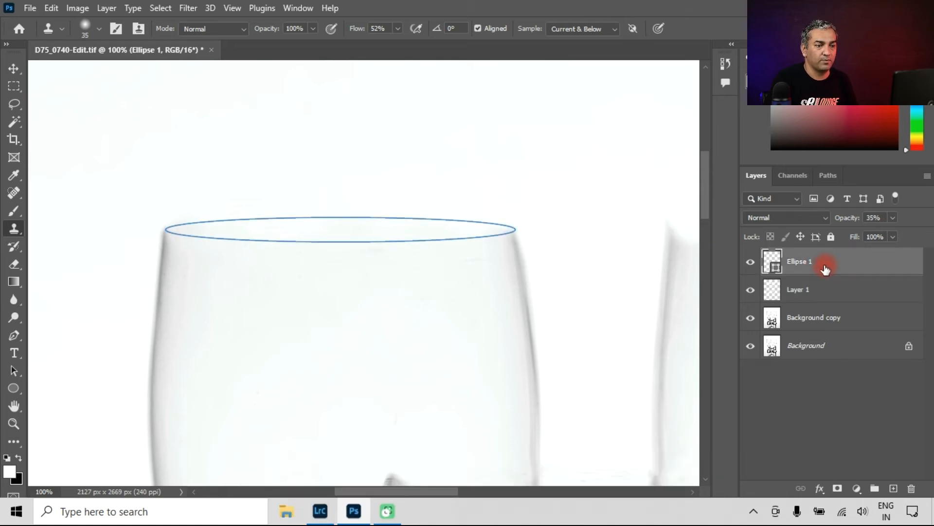
key("3")
key("5")
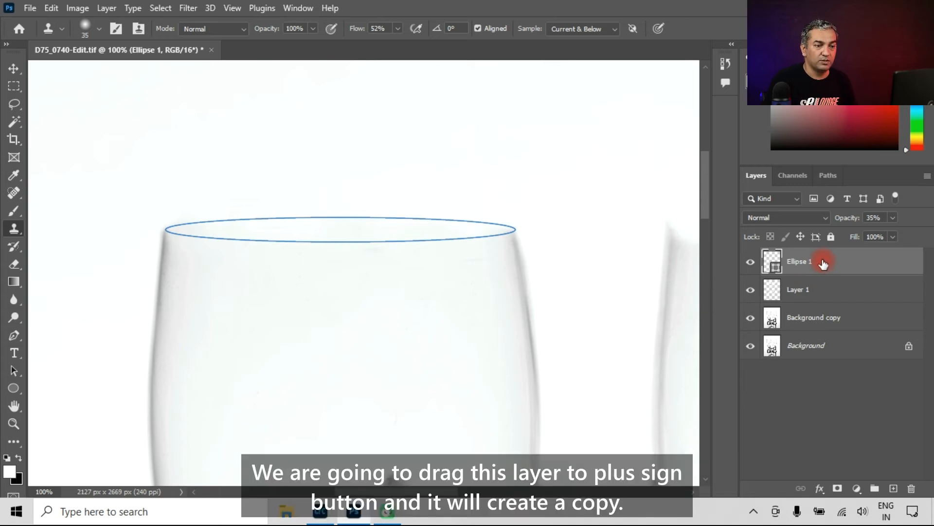
left_click_drag(826, 263, 893, 490)
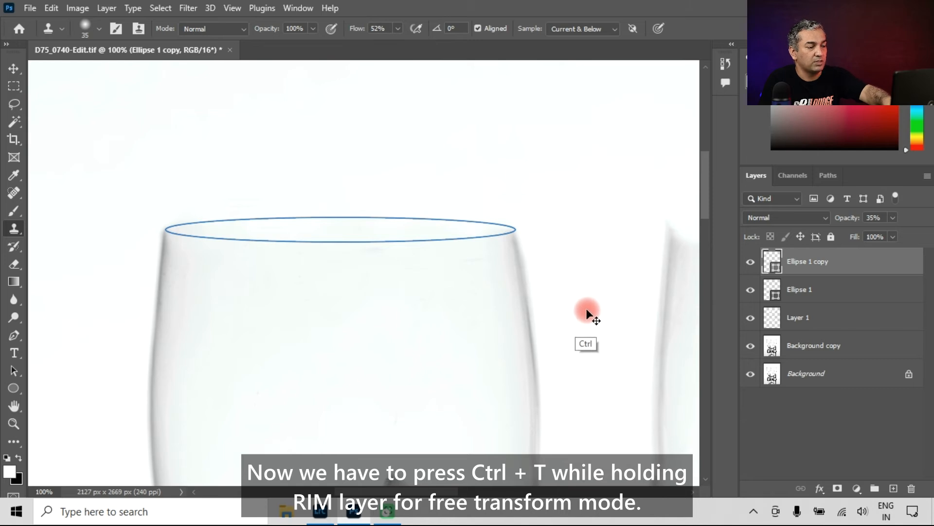
Move the duplicated ellipse onto the right tall glass's wall ends and scale it to 101.76%, at X 1403.00 px and Y 460.00 px
key("ctrl+t")
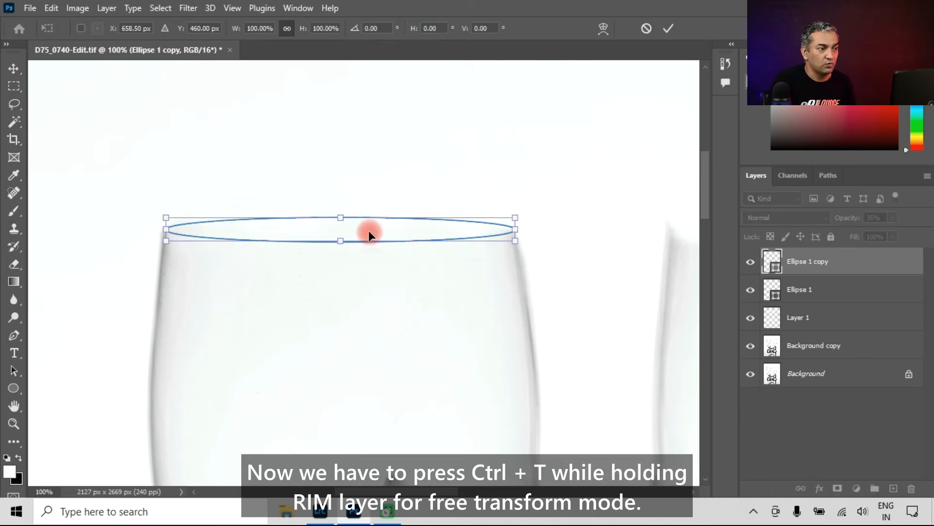
left_click_drag(365, 229, 543, 228)
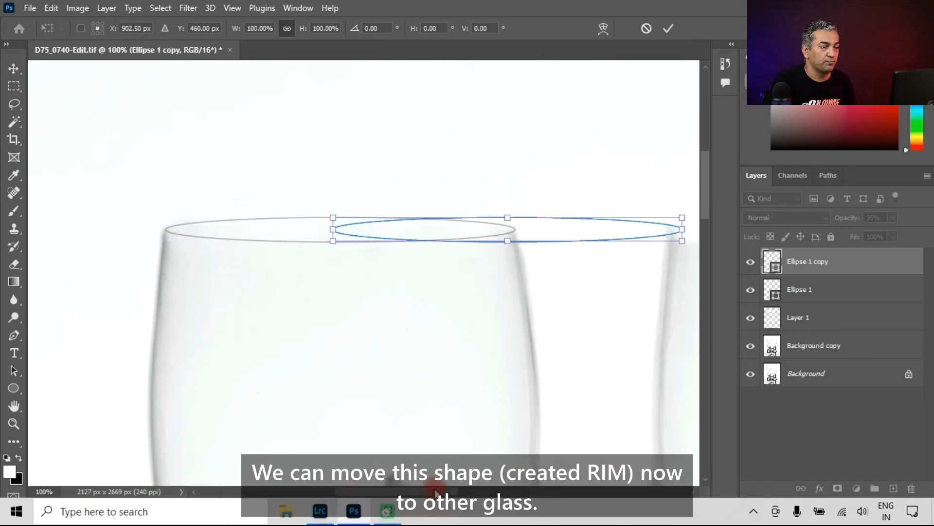
left_click_drag(438, 491, 499, 460)
left_click_drag(176, 243, 493, 236)
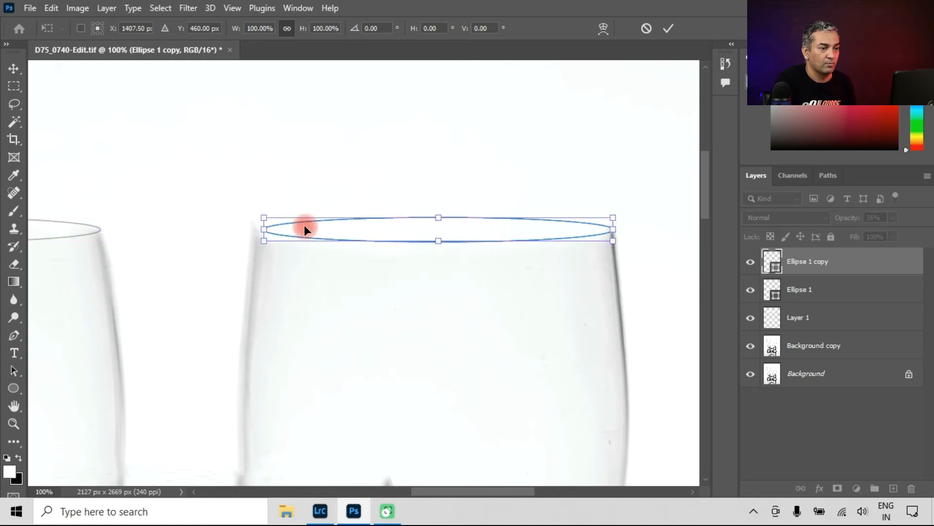
left_click_drag(264, 228, 257, 226)
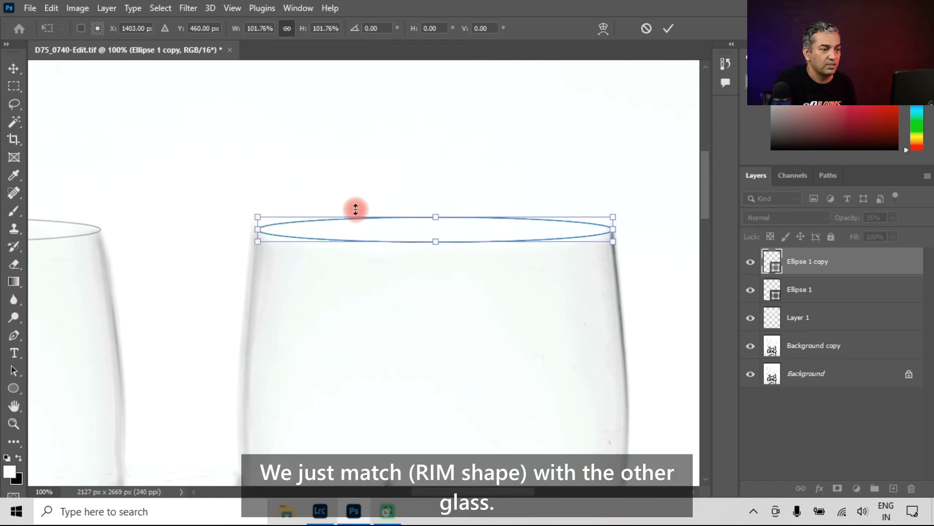
With Layer 1 temporarily hidden, nudge the duplicated ellipse slightly up to match the right tall glass's original rim, and deselect its path
left_click(751, 321)
left_click(754, 321)
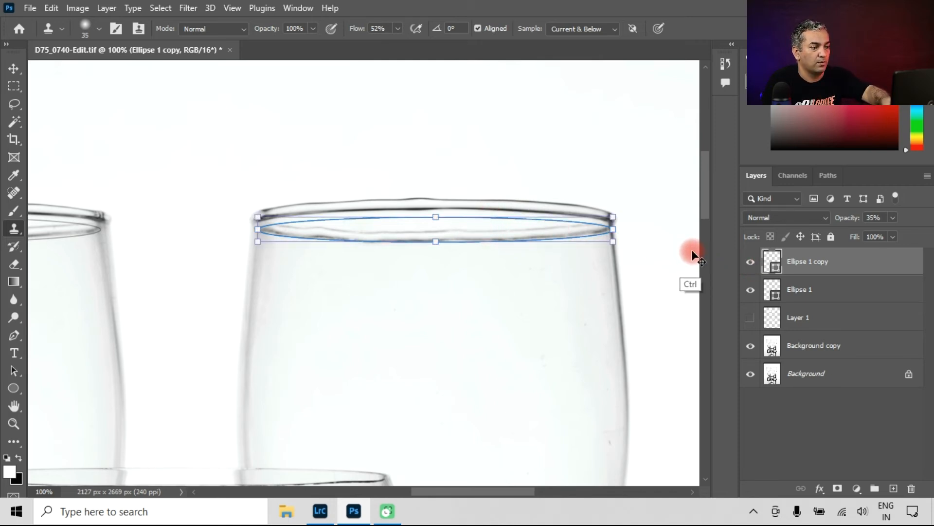
key("ctrl+t")
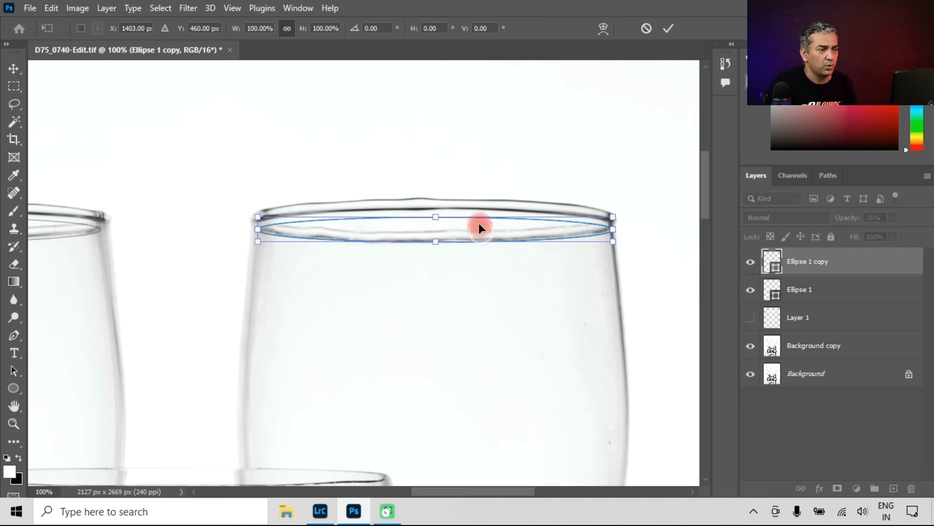
left_click_drag(476, 230, 464, 224)
key("Return")
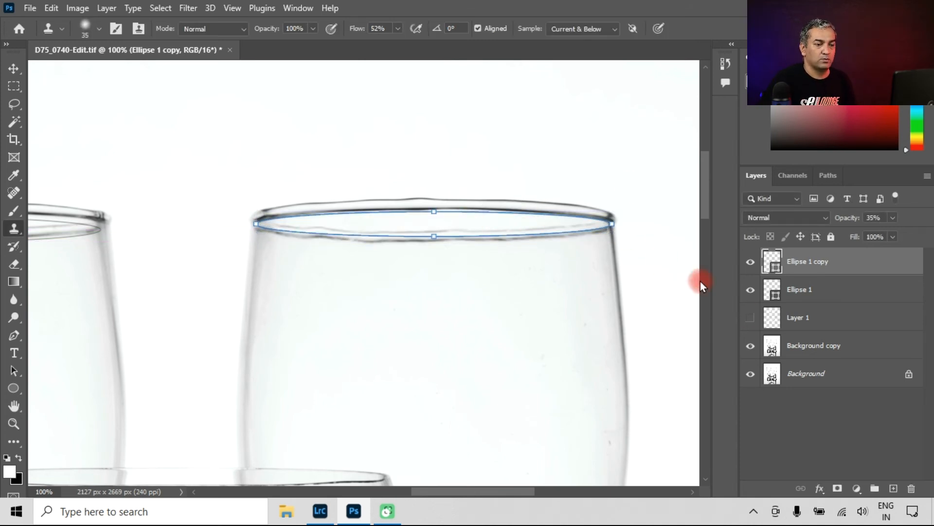
left_click(751, 317)
key("Return")
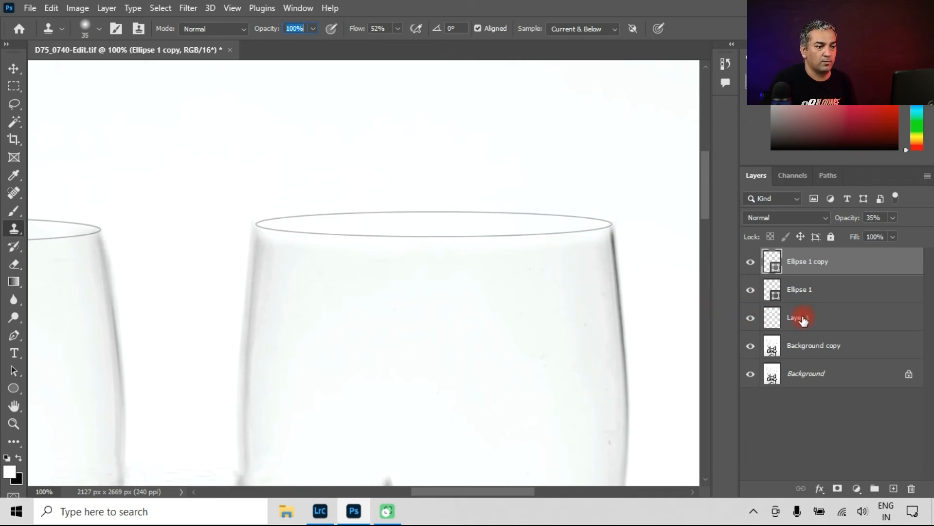
On Layer 1, clone glass tone onto the upper end of the right tall glass's left wall, just under the ellipse
left_click(804, 317)
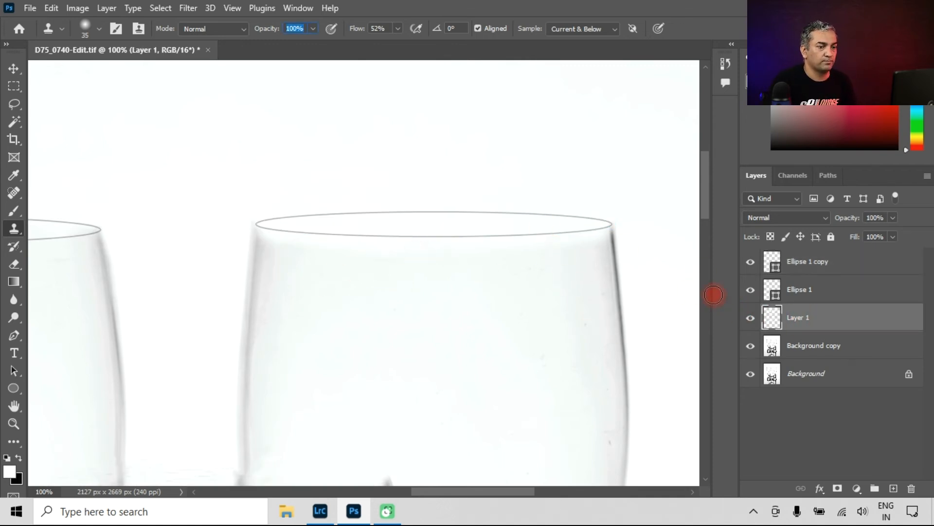
left_click(804, 271)
left_click(774, 316)
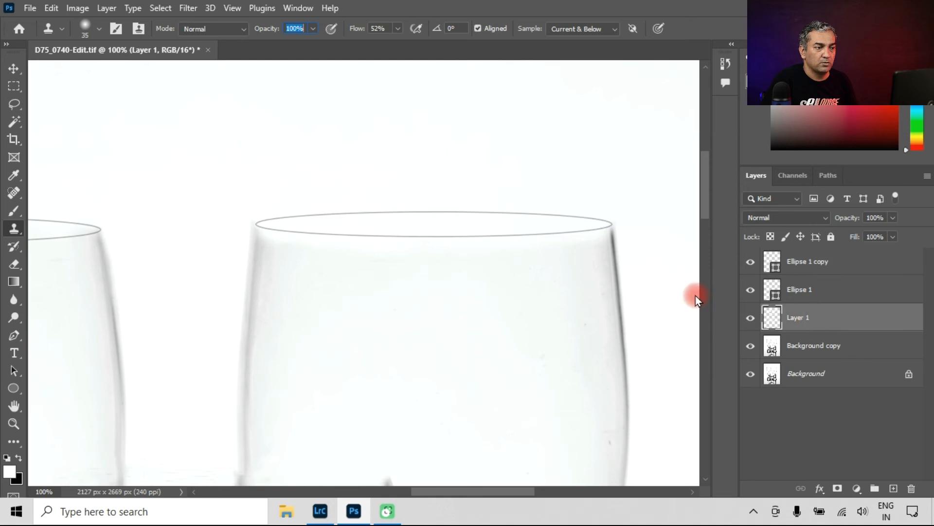
left_click(259, 253, "alt")
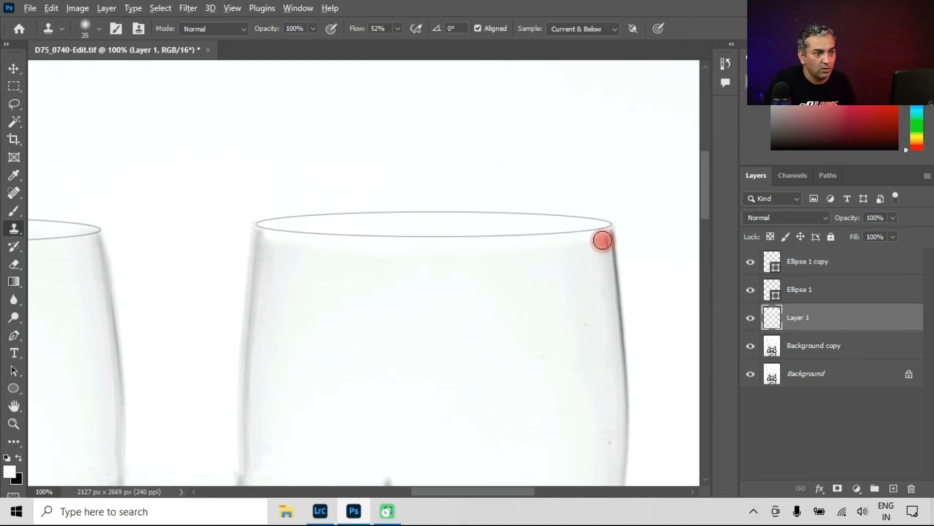
left_click(274, 259, "alt")
left_click(267, 233)
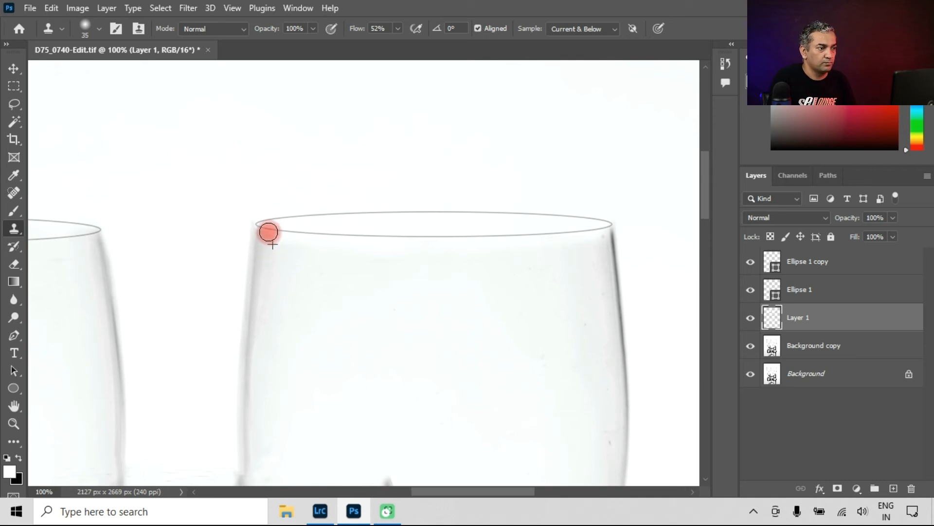
Duplicate the Ellipse 1 copy layer to make a rim for the third glass in front
left_click_drag(705, 180, 715, 204)
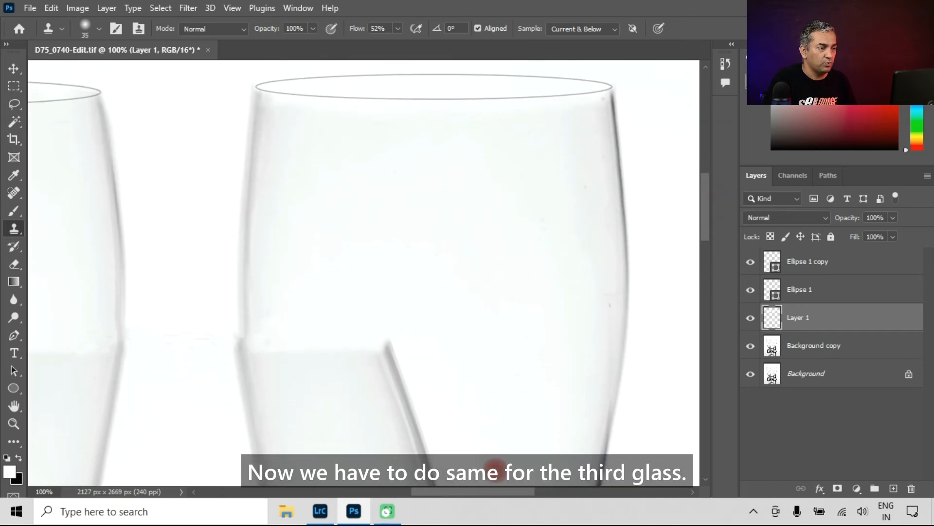
left_click_drag(508, 488, 483, 500)
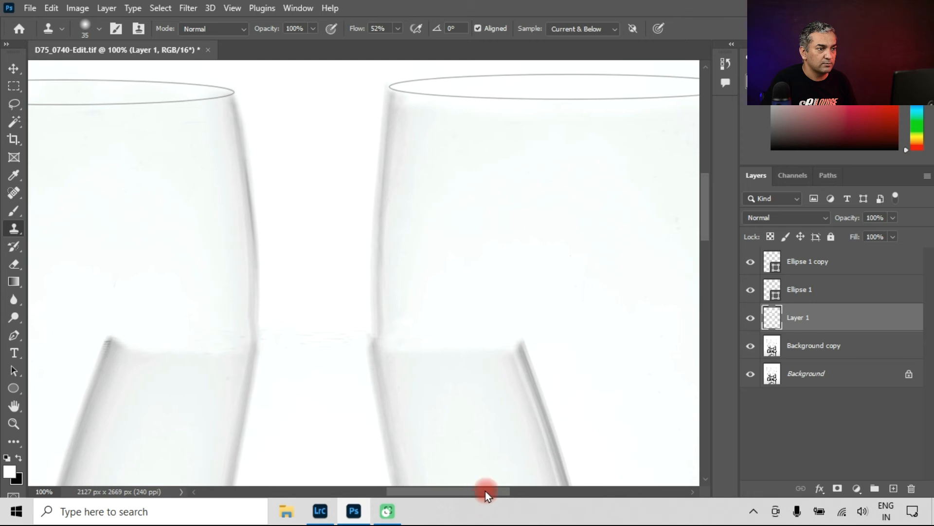
left_click(822, 268)
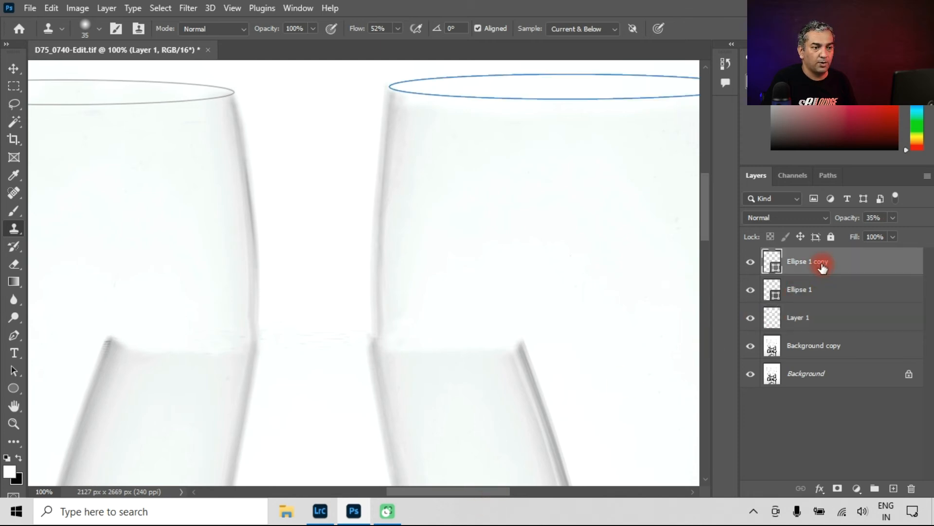
left_click_drag(827, 264, 893, 488)
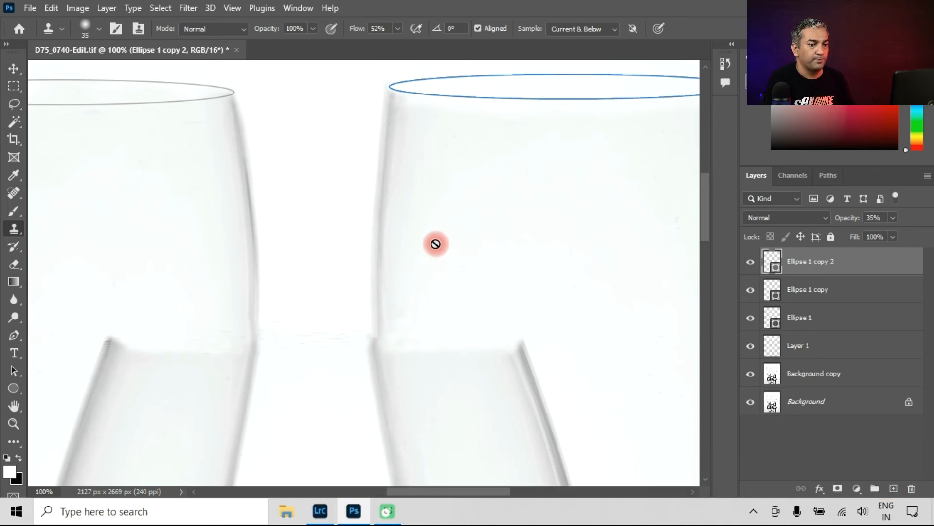
Move the new ellipse onto the front glass's wall ends and scale it to 114.62%, at X 1030.00 px and Y 824.69 px
key("ctrl")
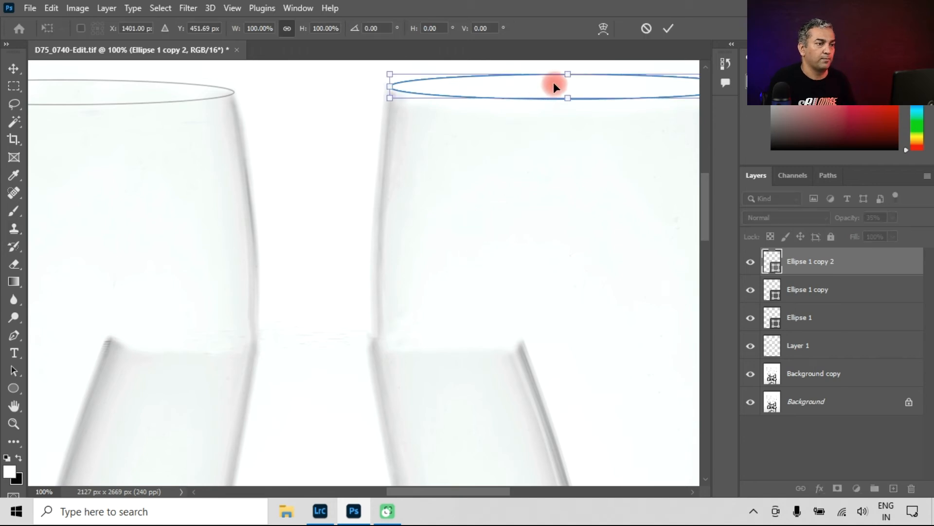
left_click_drag(546, 94, 279, 337)
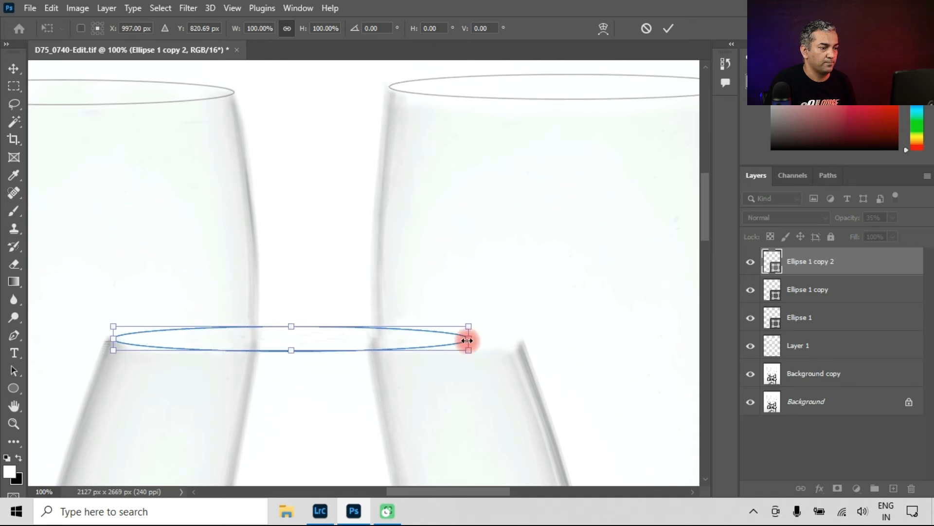
left_click_drag(466, 341, 519, 344)
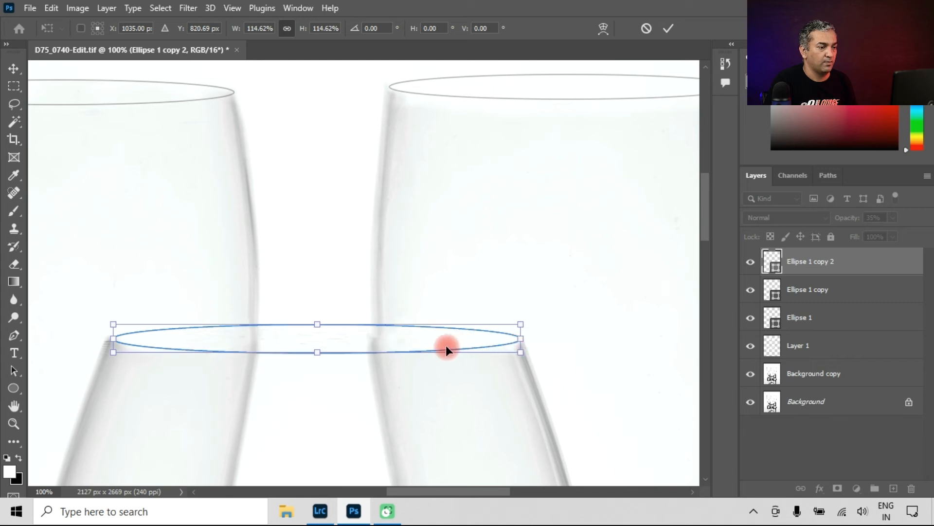
left_click_drag(361, 337, 358, 338)
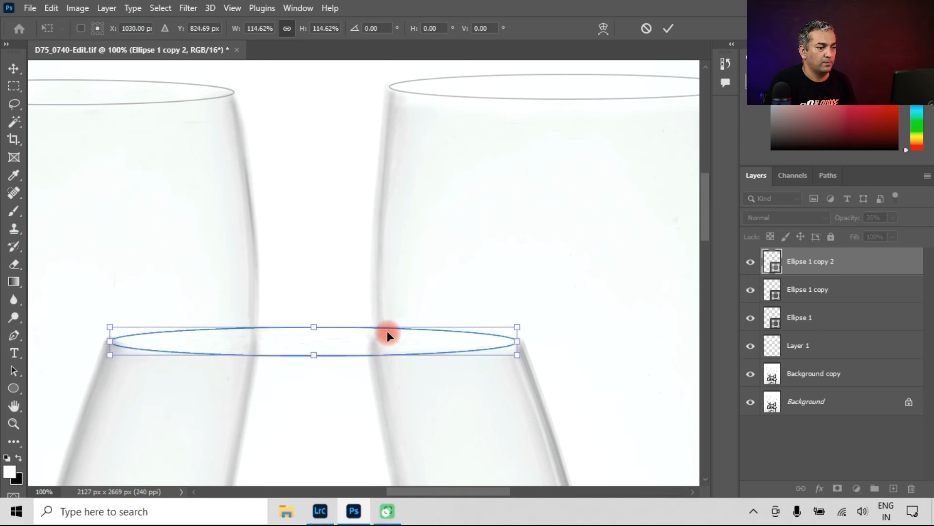
With Layer 1 temporarily hidden, refit the ellipse to the front glass's original rim at 100.54% scale, X 1033.50 px and Y 821.19 px
left_click(752, 347)
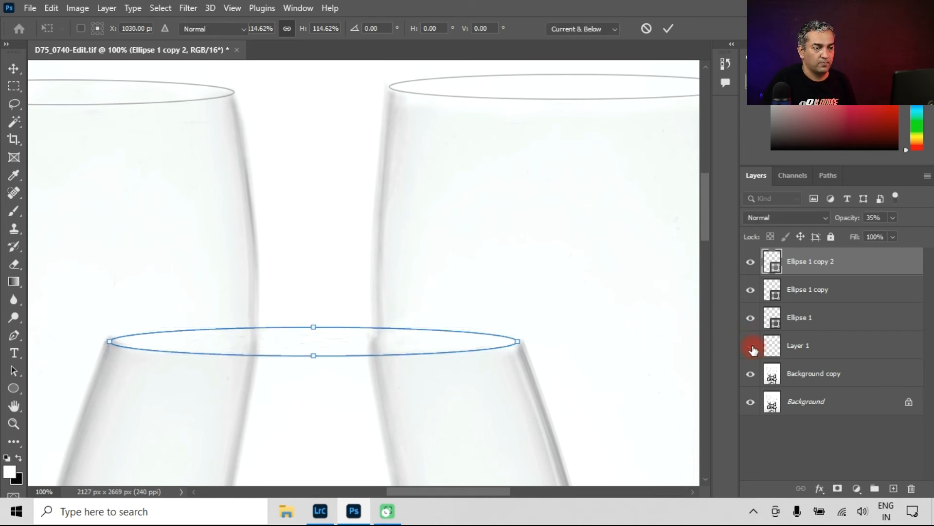
left_click(752, 349)
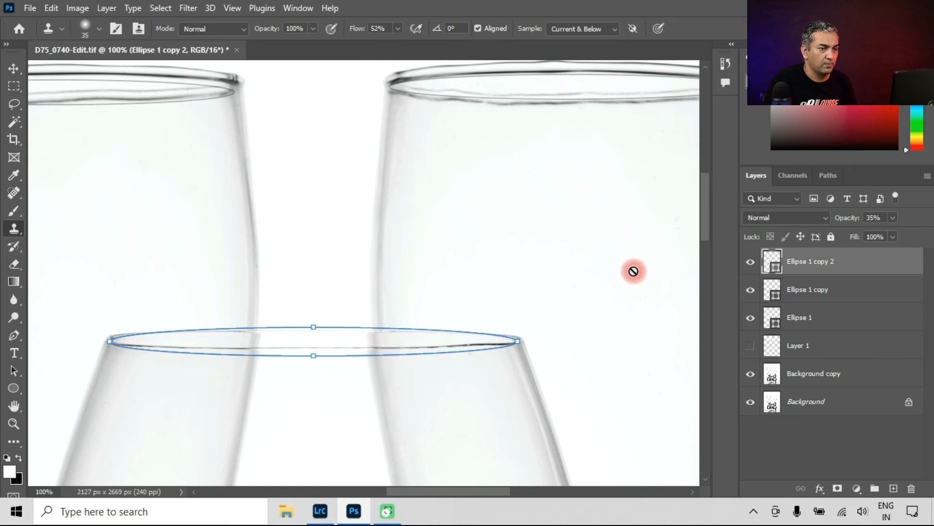
key("ctrl+t")
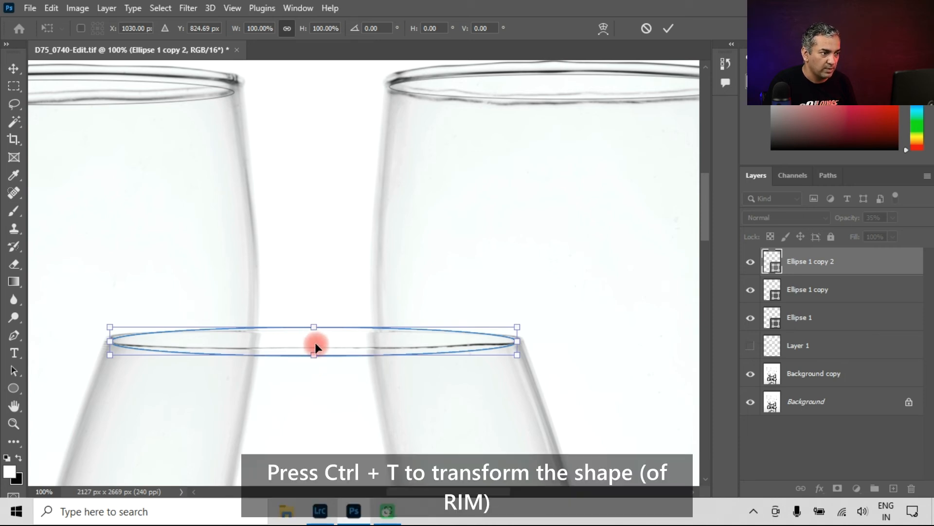
mouse_move(315, 355)
left_mouse_down()
mouse_move(316, 342)
mouse_move(317, 351)
left_mouse_up()
left_click_drag(145, 340, 110, 345)
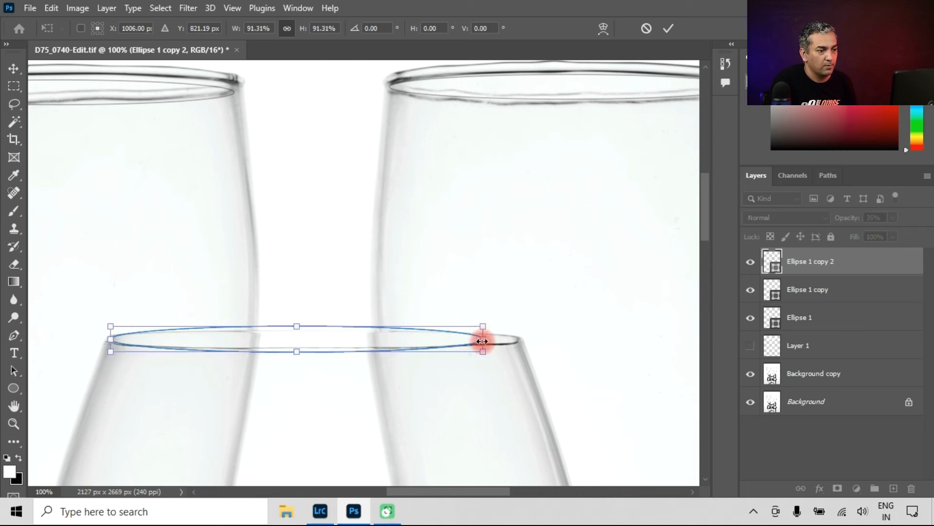
left_click_drag(484, 341, 515, 337)
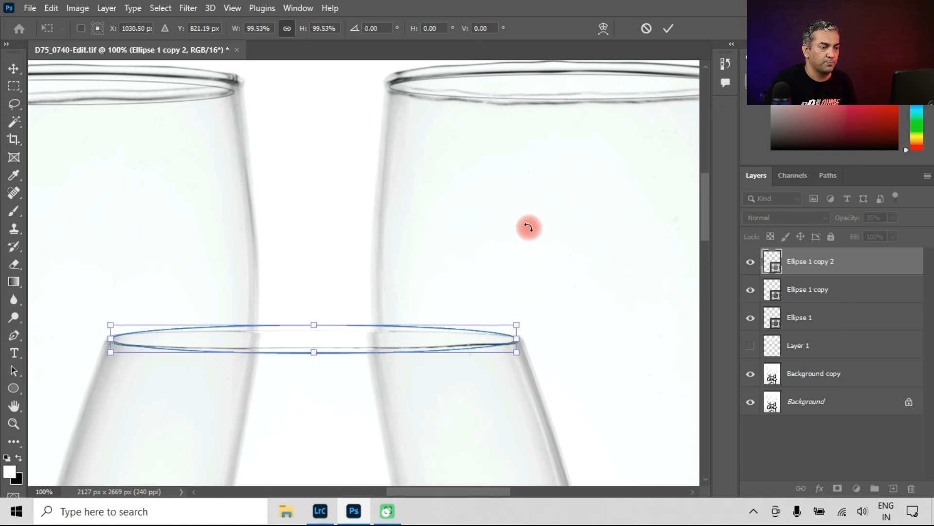
left_click_drag(517, 338, 519, 340)
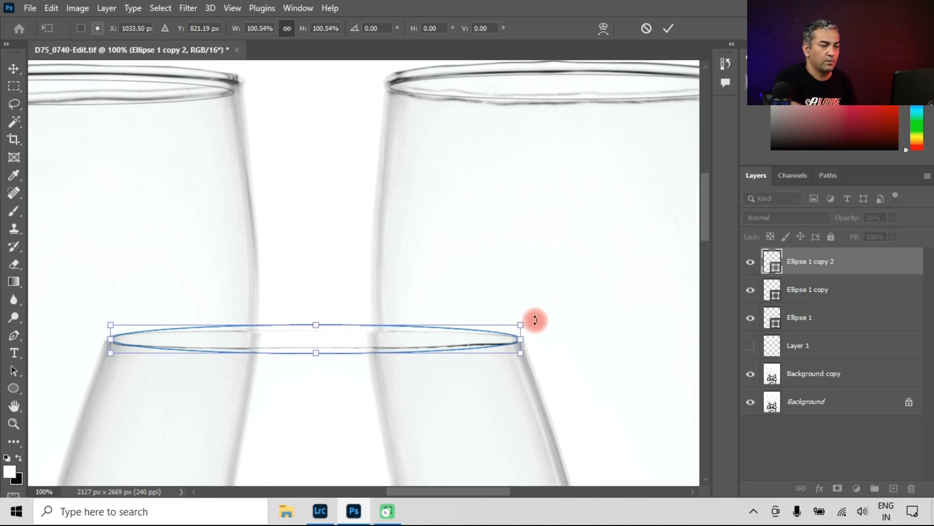
key("s")
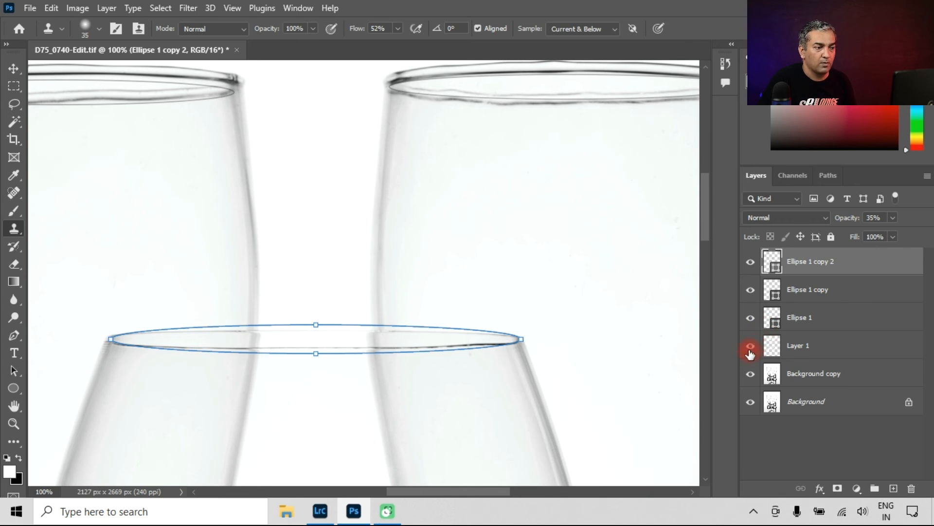
left_click(750, 350)
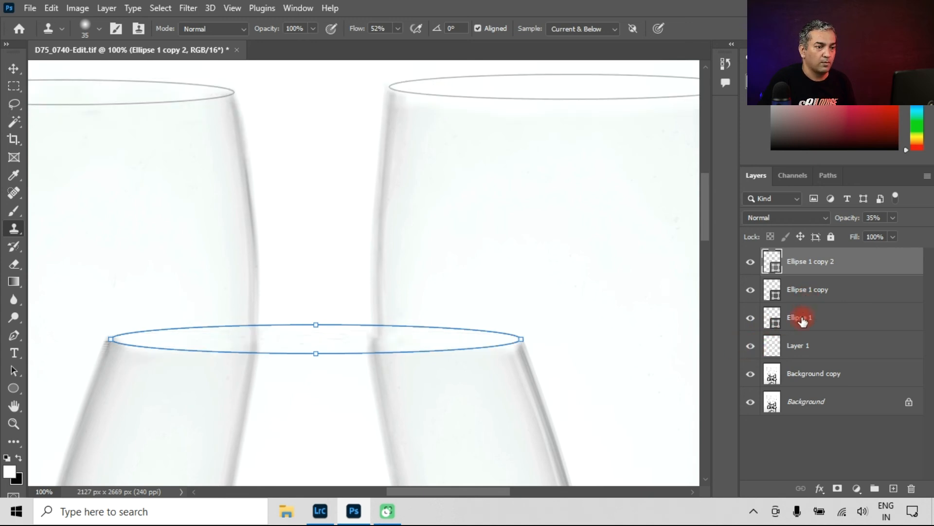
Rename Layer 1 as Clone
left_click(800, 349)
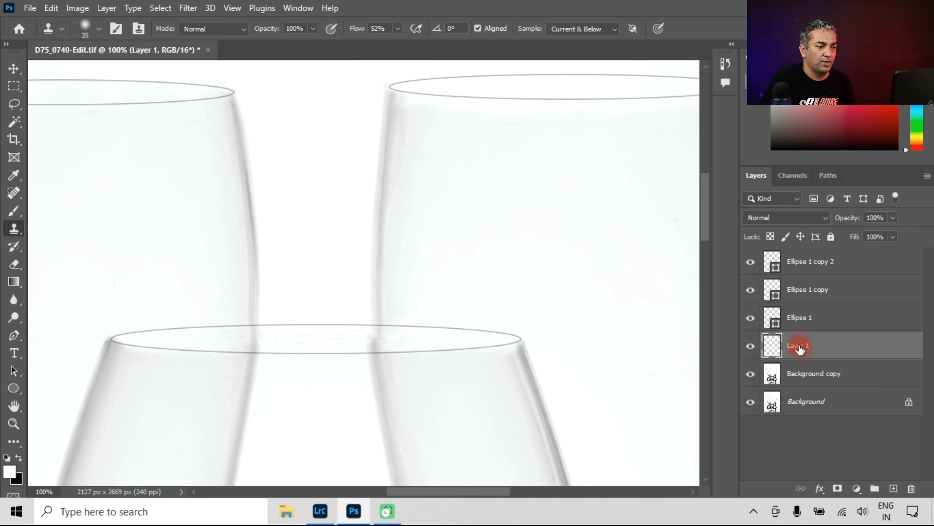
double_click(800, 348)
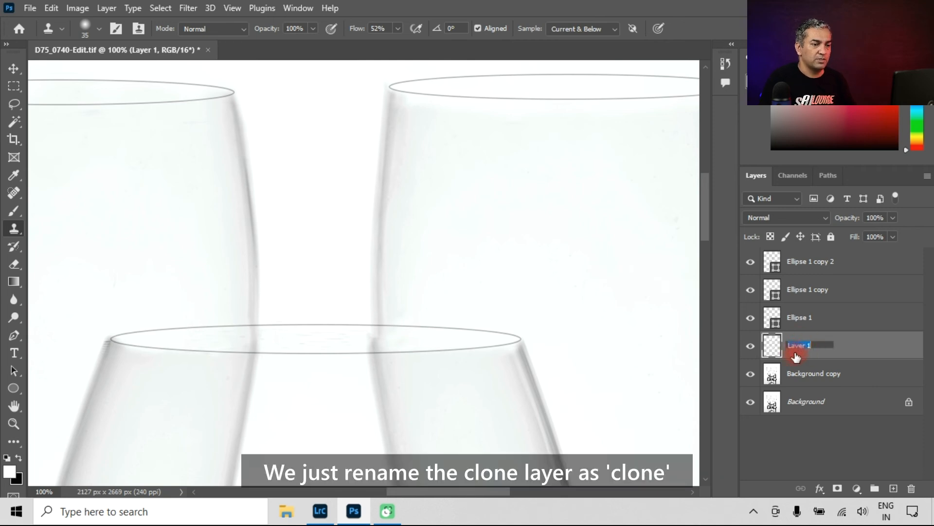
type("Clo")
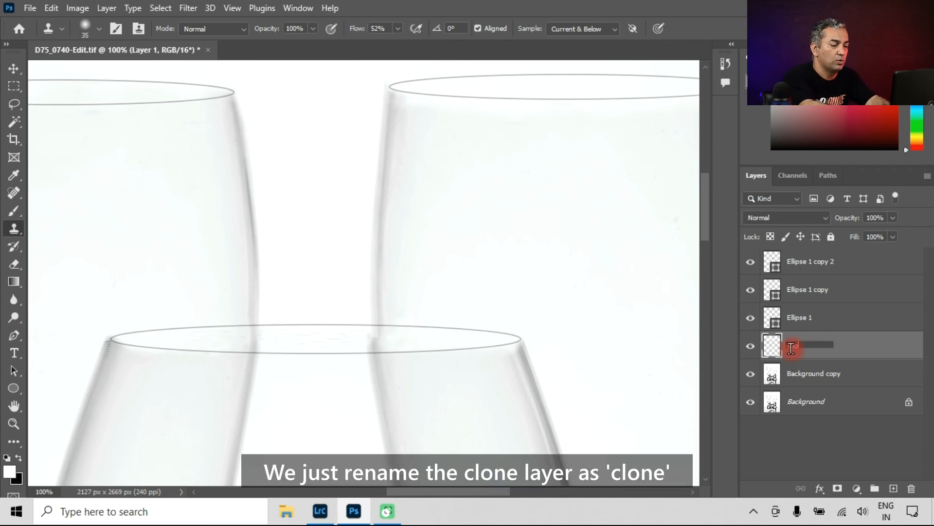
type("n")
key("Return")
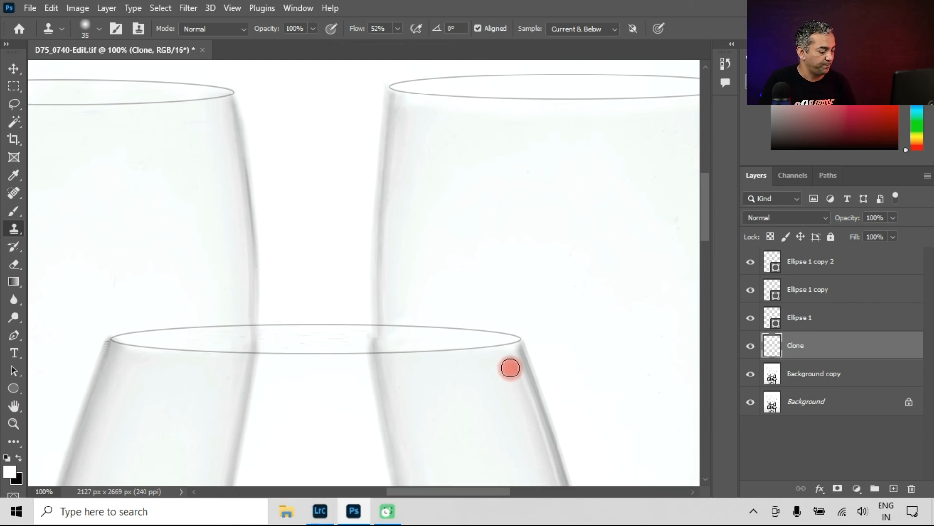
Clone clean nearby areas over the leftover rim marks at both ends of the front glass's ellipse
key("alt")
left_click(517, 368, "alt")
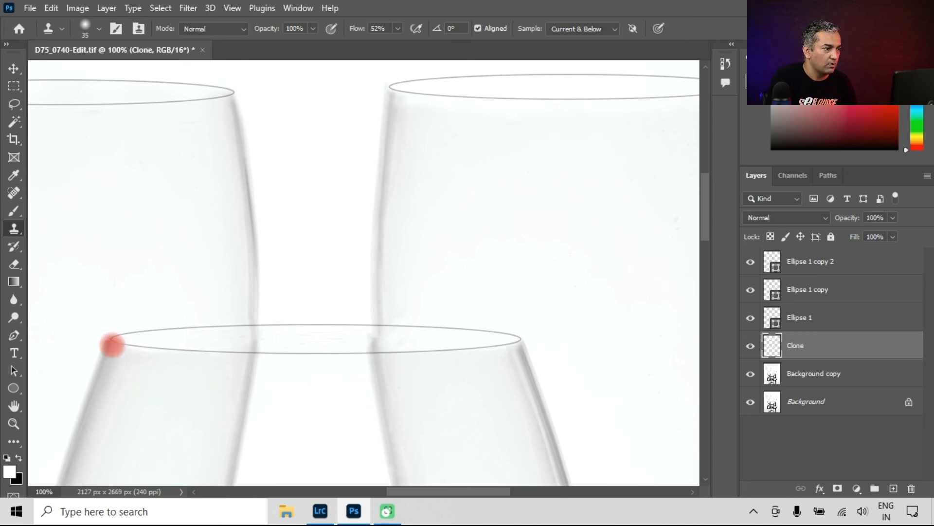
key("alt")
left_click(95, 319, "alt")
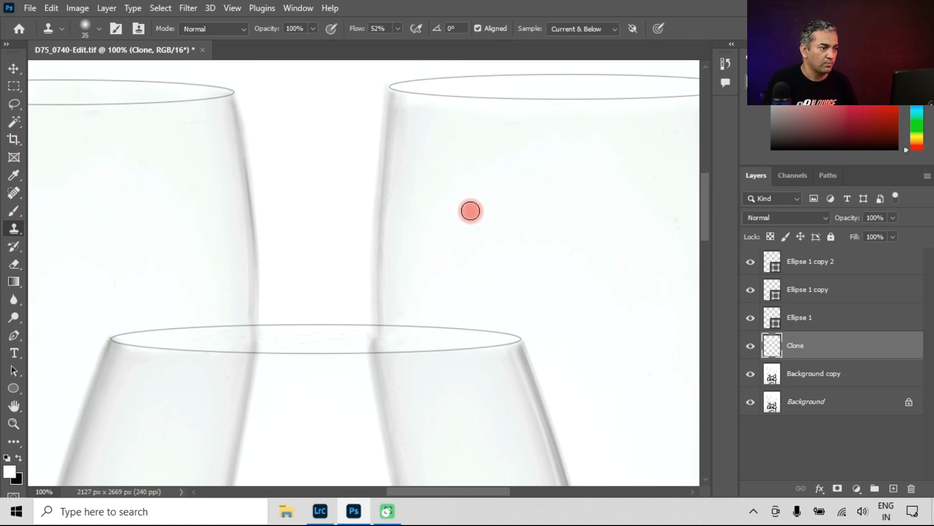
Group the three ellipse layers with the Clone layer and toggle the group's visibility to compare the retouching
key("ctrl+0")
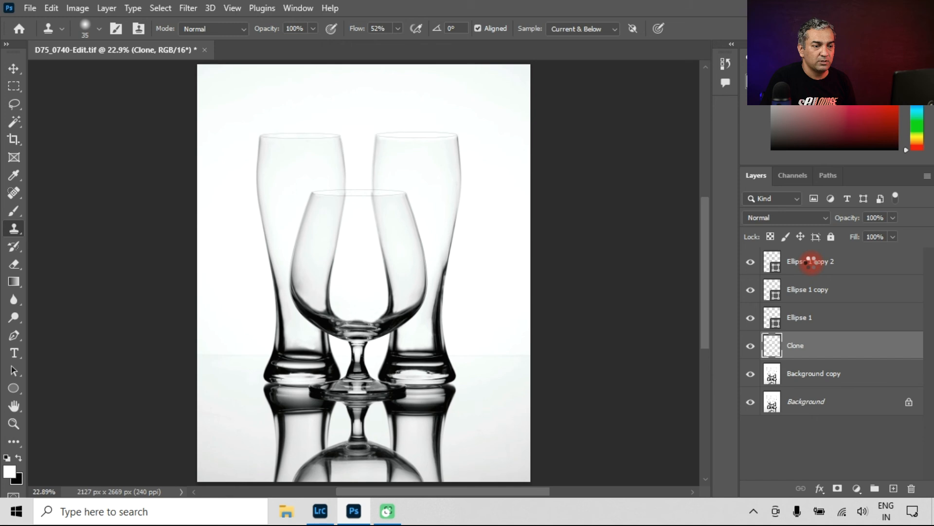
left_click(811, 261)
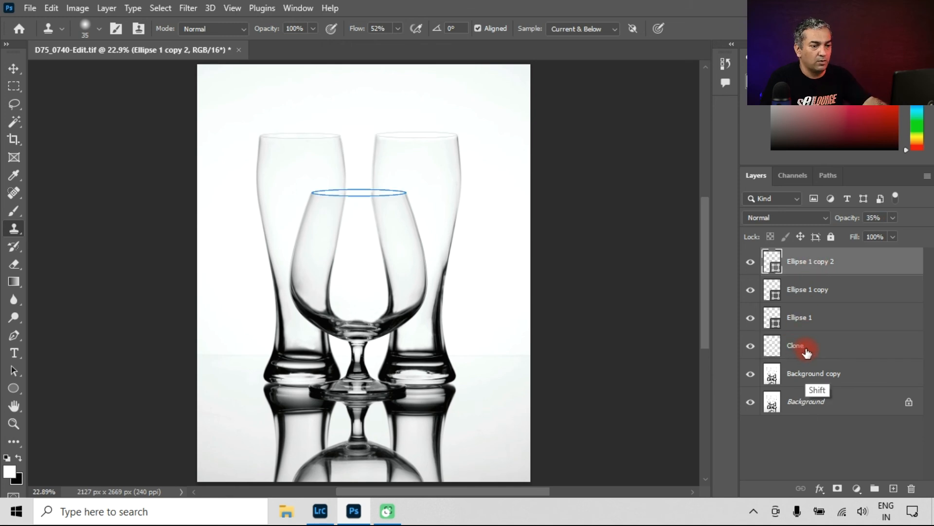
left_click(810, 348, "shift")
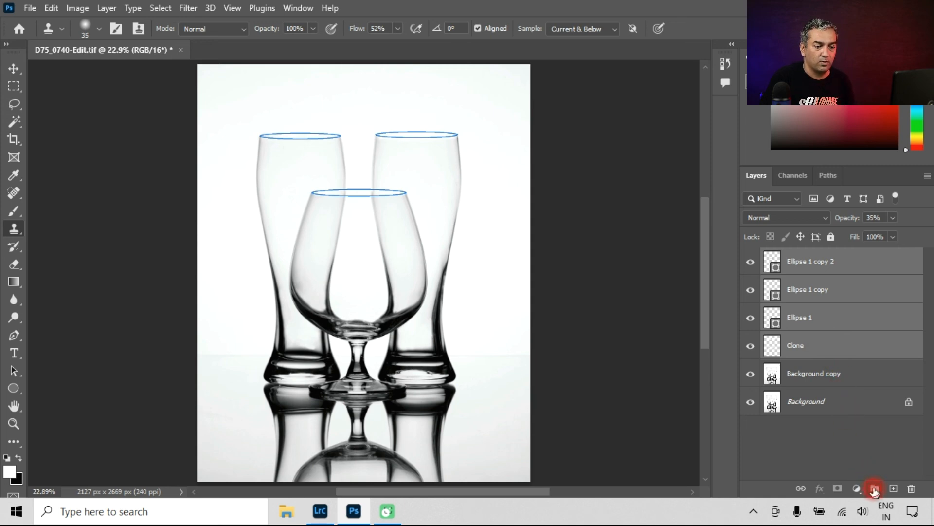
left_click(874, 489)
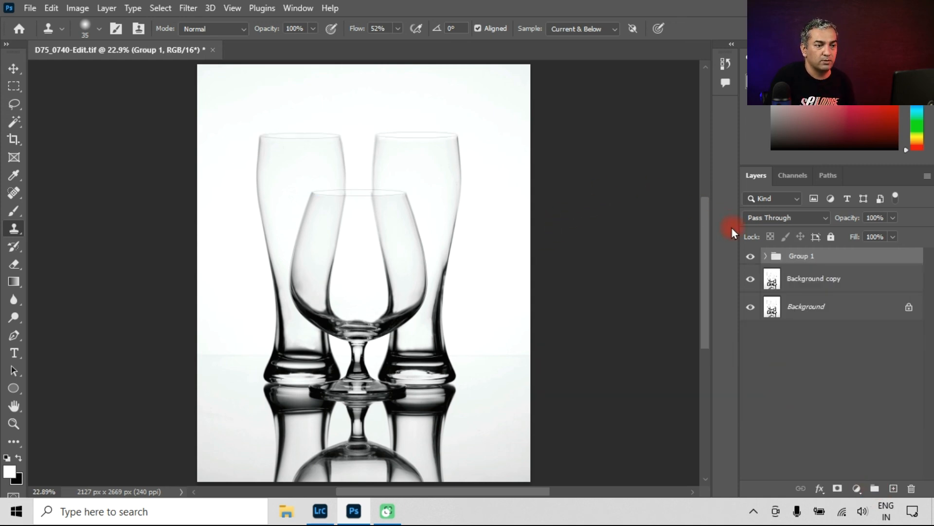
left_click(752, 260)
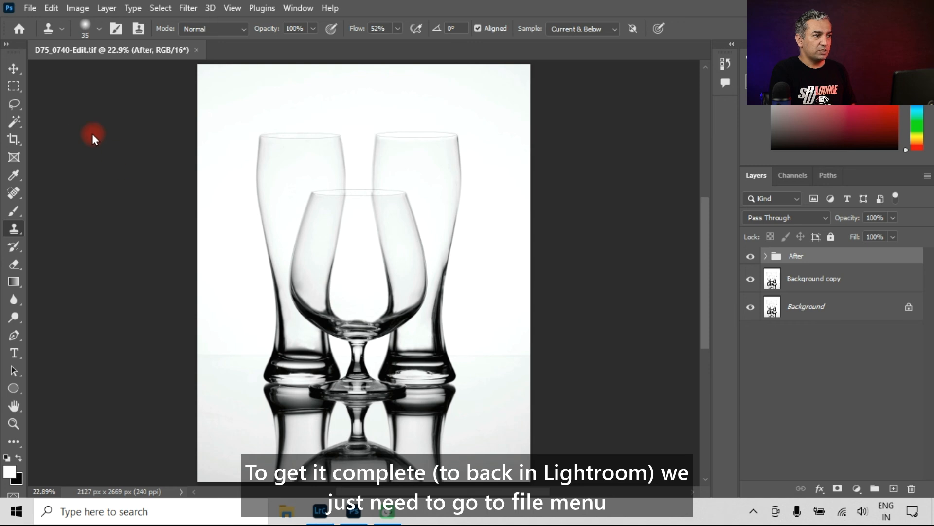
Exit Photoshop to return to Lightroom Classic and zoom in on the front glass's rim in D75_0740-Edit.tif
left_click(33, 7)
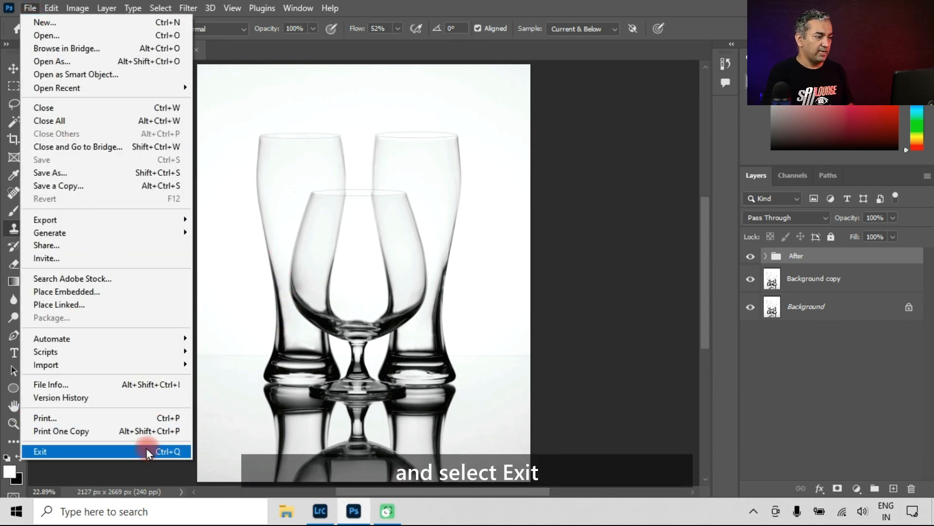
left_click(148, 451)
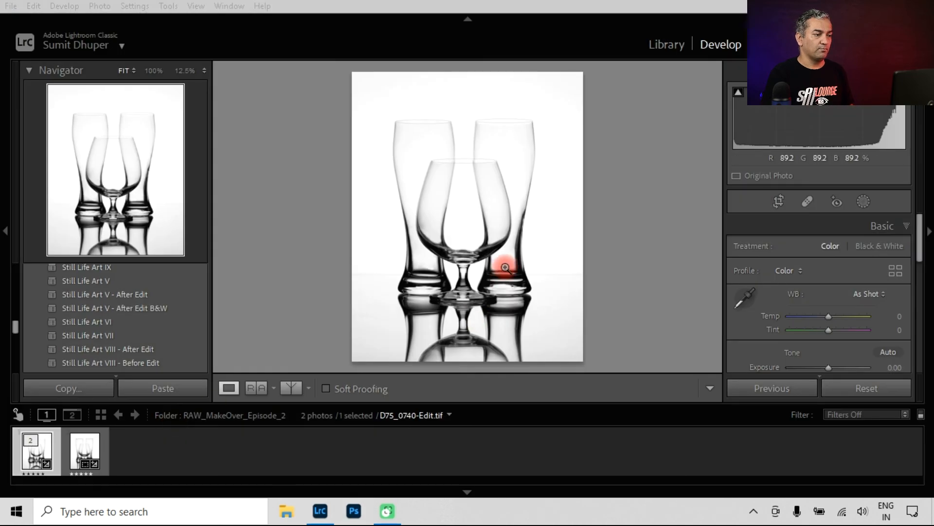
left_click(461, 153)
left_click(463, 161)
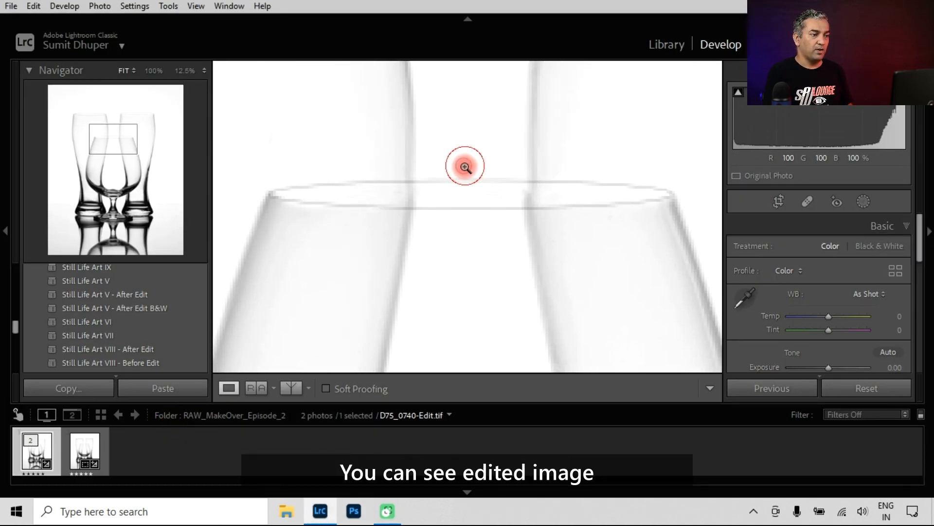